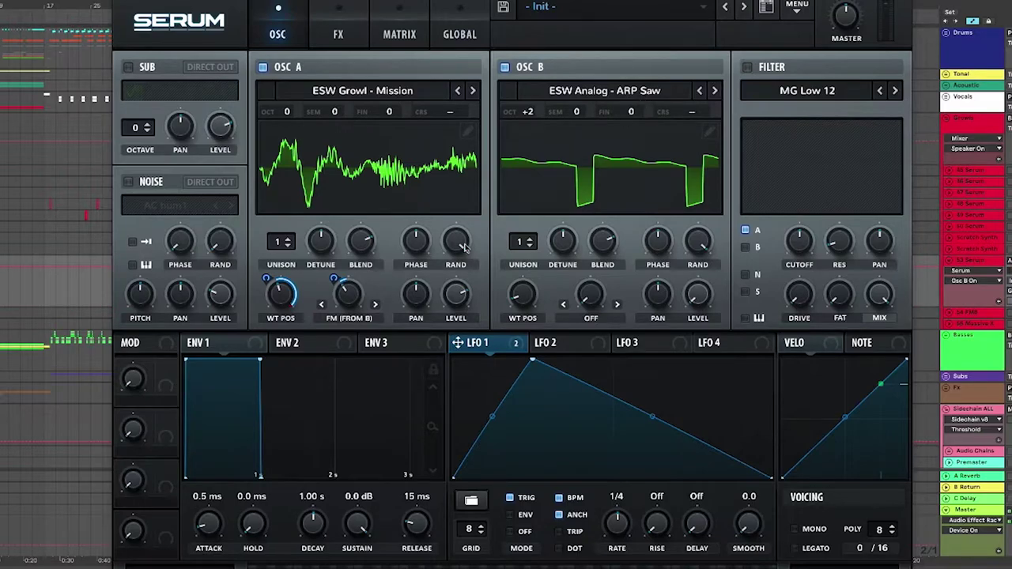
Silence OSC B with its octave at 0 and remove the LFO 1 modulation from OSC A's FM (From B) amount.
{"action": "left_click", "coordinate": [697, 295]}
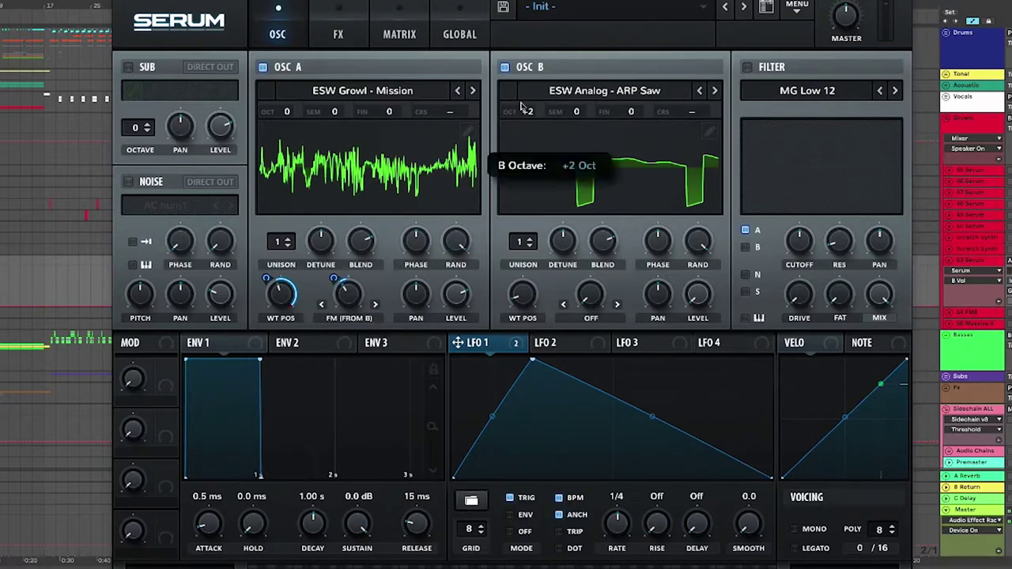
{"action": "scroll", "coordinate": [525, 110], "scroll_direction": "up", "scroll_amount": 1}
{"action": "right_click", "coordinate": [348, 293]}
{"action": "left_click", "coordinate": [387, 323]}
{"action": "scroll", "coordinate": [529, 111], "scroll_direction": "down", "scroll_amount": 3}
{"action": "left_click_drag", "start_coordinate": [350, 296], "coordinate": [348, 253]}
{"action": "left_click_drag", "start_coordinate": [359, 298], "coordinate": [357, 290]}
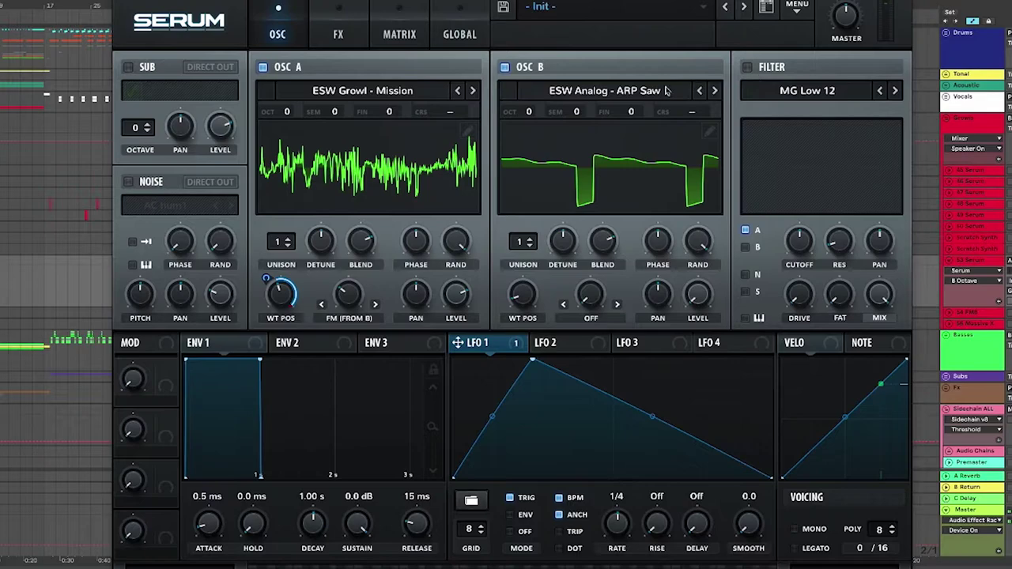
Modulate OSC B's wavetable position with LFO 1, keeping its ESW Analog - ARP Saw wavetable.
{"action": "left_click", "coordinate": [631, 93]}
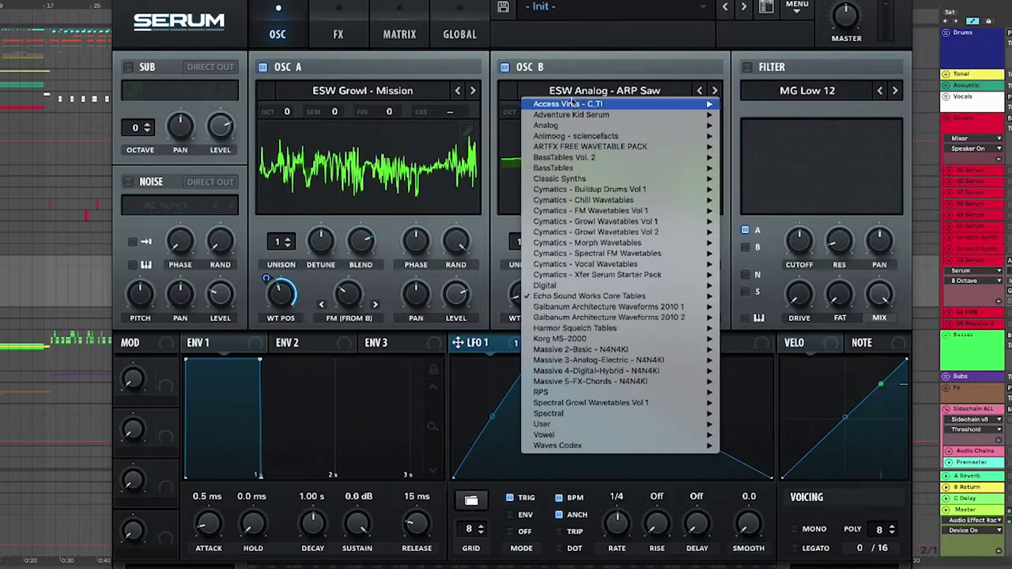
{"action": "key", "text": "Escape"}
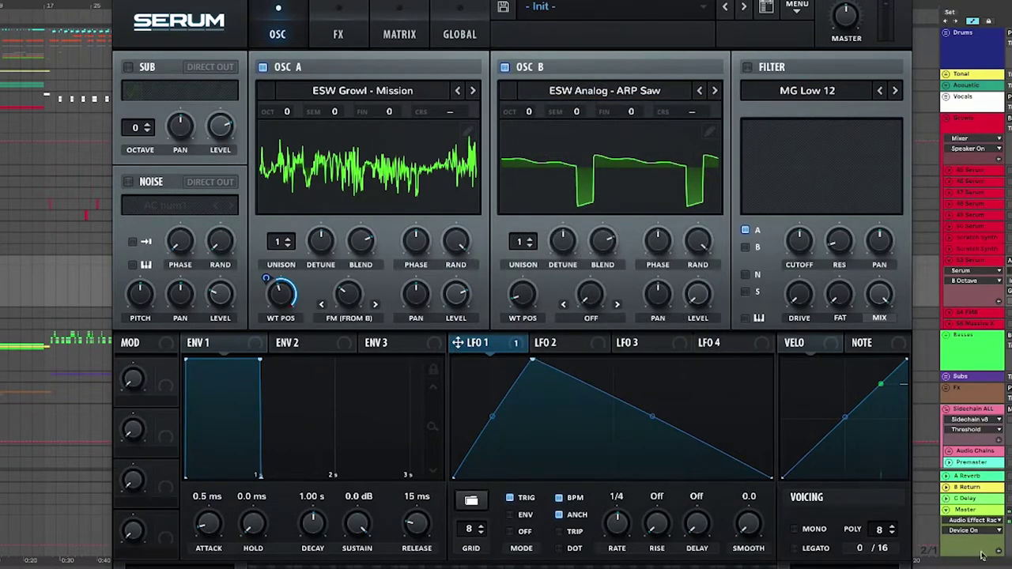
{"action": "left_click_drag", "start_coordinate": [459, 343], "coordinate": [521, 294]}
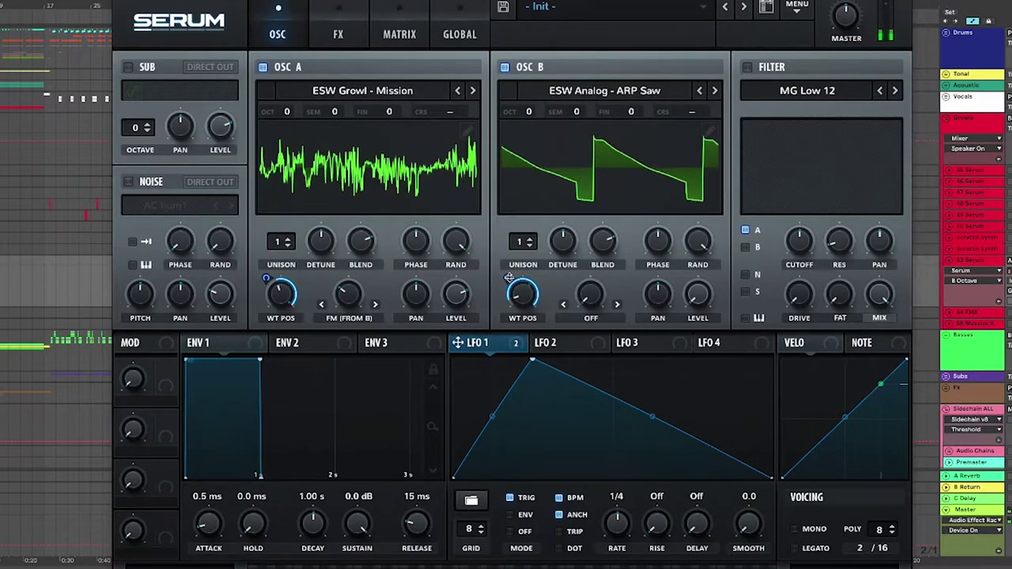
{"action": "mouse_move", "coordinate": [529, 111]}
{"action": "left_mouse_down"}
{"action": "mouse_move", "coordinate": [537, 88]}
{"action": "mouse_move", "coordinate": [529, 117]}
{"action": "left_mouse_up"}
{"action": "left_click_drag", "start_coordinate": [345, 294], "coordinate": [340, 305]}
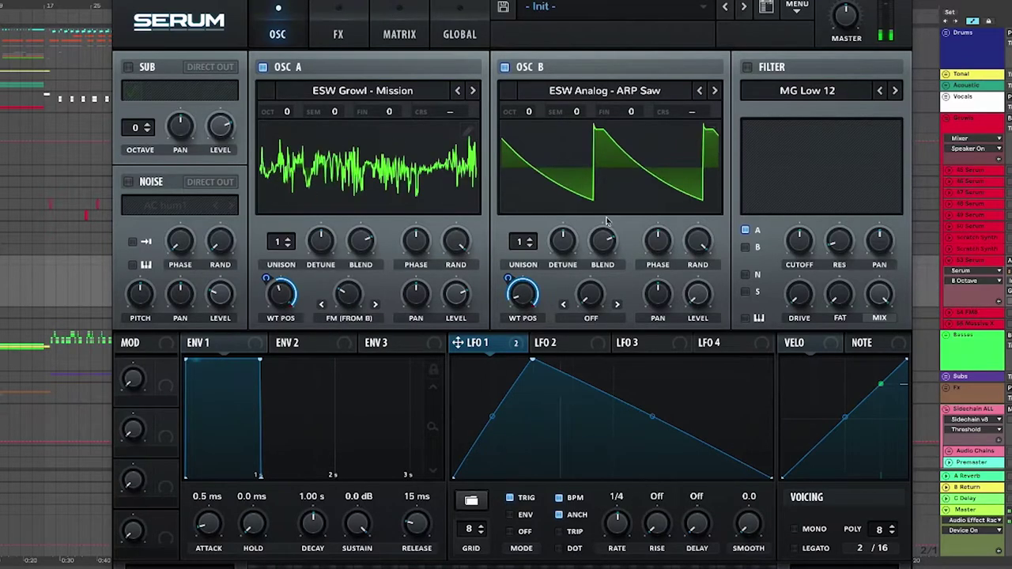
Enable the oscillator section's filter and set its type to High 12.
{"action": "left_click", "coordinate": [782, 67]}
{"action": "left_click", "coordinate": [805, 92]}
{"action": "mouse_move", "coordinate": [791, 104]}
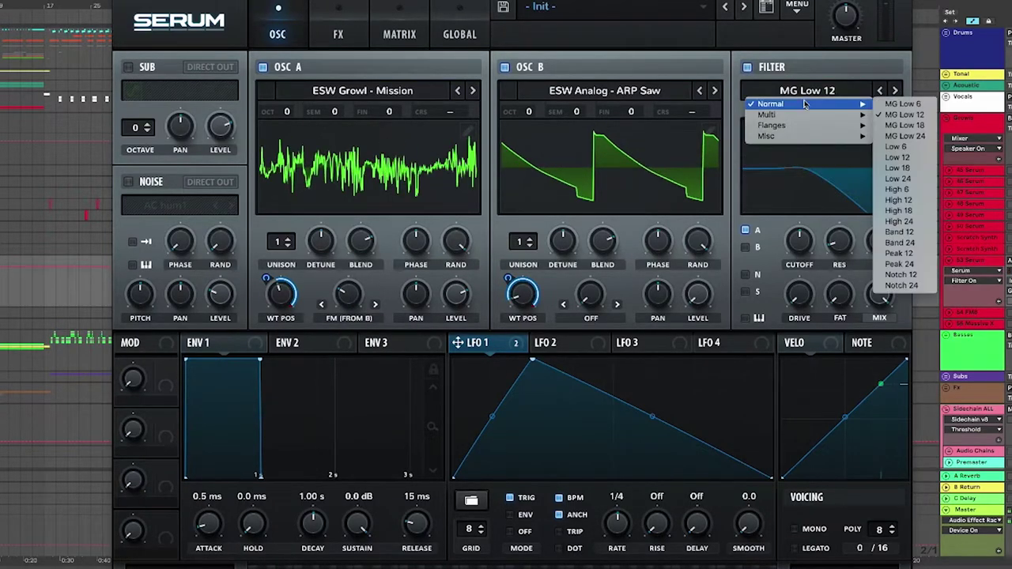
{"action": "left_click", "coordinate": [899, 200]}
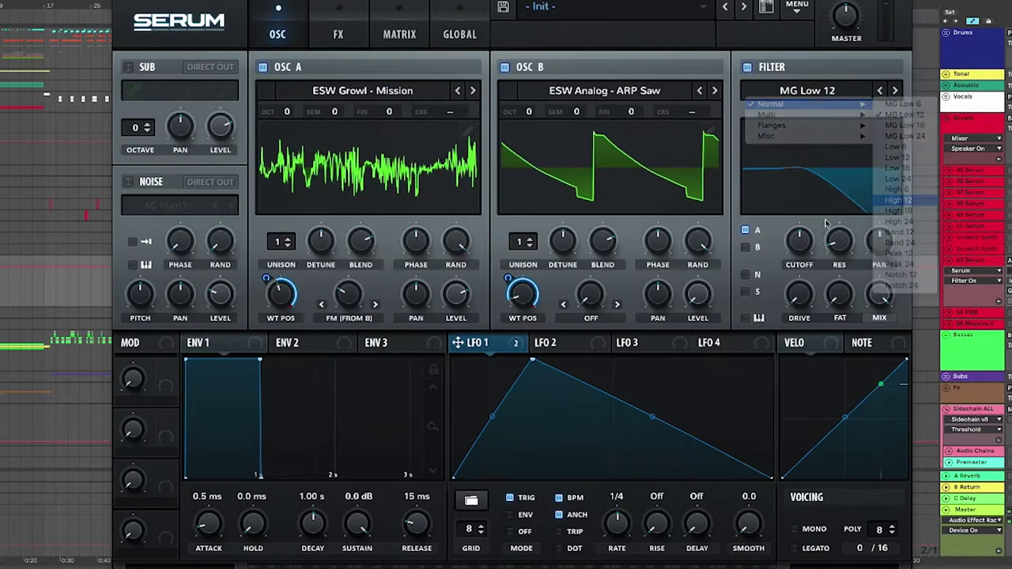
Modulate the High 12 filter's cutoff with LFO 1 at a depth of 25 and raise its resonance, drive and fat.
{"action": "left_click_drag", "start_coordinate": [457, 342], "coordinate": [841, 212]}
{"action": "left_click_drag", "start_coordinate": [839, 295], "coordinate": [797, 237]}
{"action": "left_click_drag", "start_coordinate": [798, 294], "coordinate": [799, 264]}
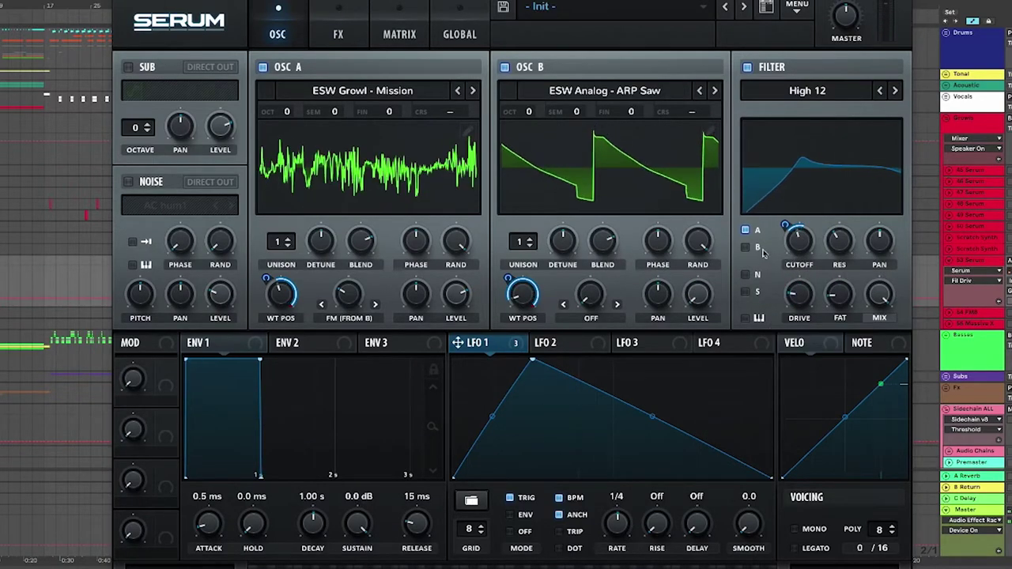
{"action": "left_click_drag", "start_coordinate": [786, 226], "coordinate": [789, 221]}
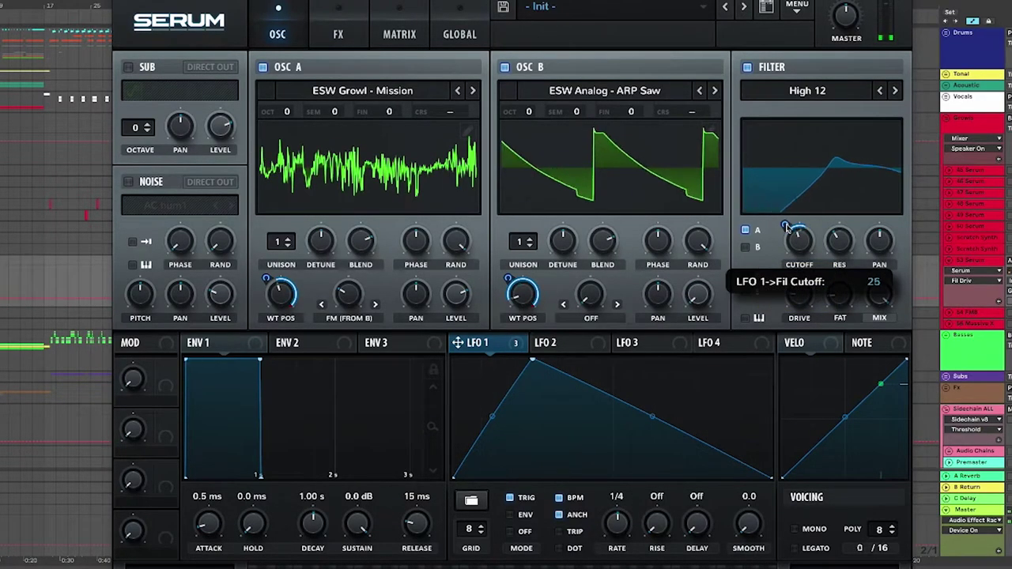
Enable the Filter effect in the FX rack and set its type to the flanger Flg -.
{"action": "left_click", "coordinate": [343, 40]}
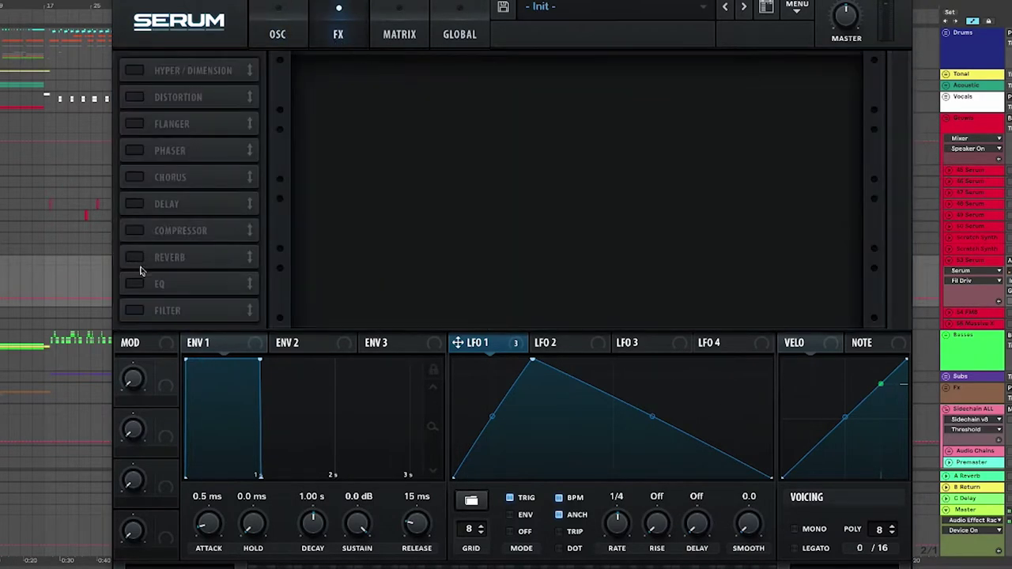
{"action": "left_click", "coordinate": [175, 312]}
{"action": "left_click", "coordinate": [405, 84]}
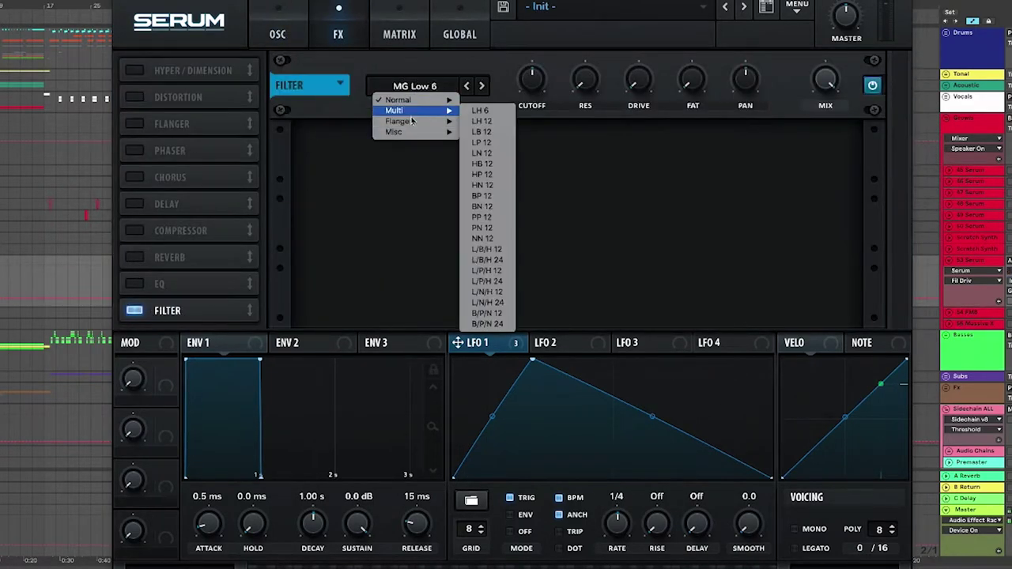
{"action": "mouse_move", "coordinate": [411, 121]}
{"action": "left_click", "coordinate": [502, 216]}
Assign LFO 1 to the FX filter's resonance.
{"action": "left_click_drag", "start_coordinate": [457, 342], "coordinate": [522, 348]}
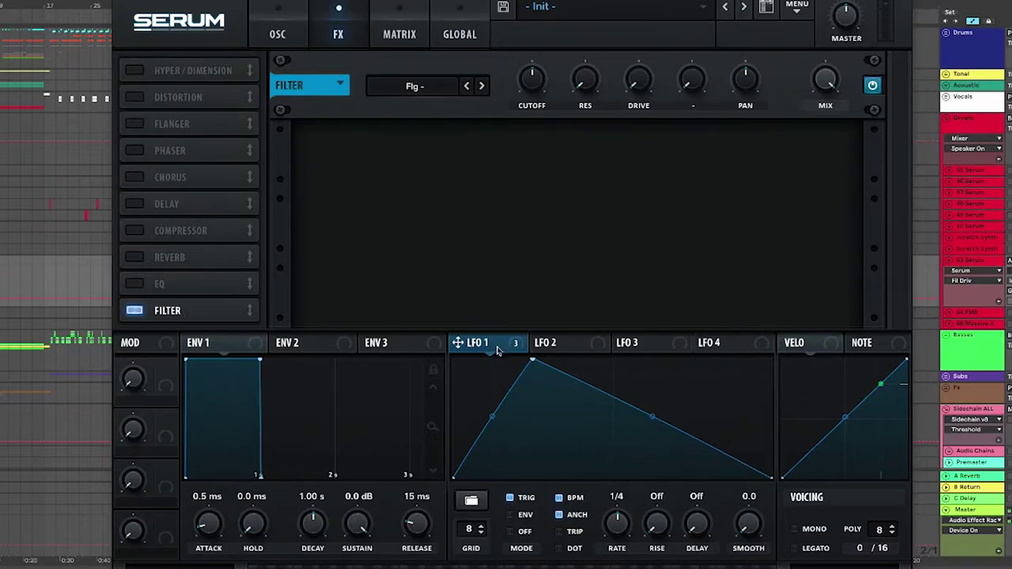
{"action": "mouse_move", "coordinate": [501, 348]}
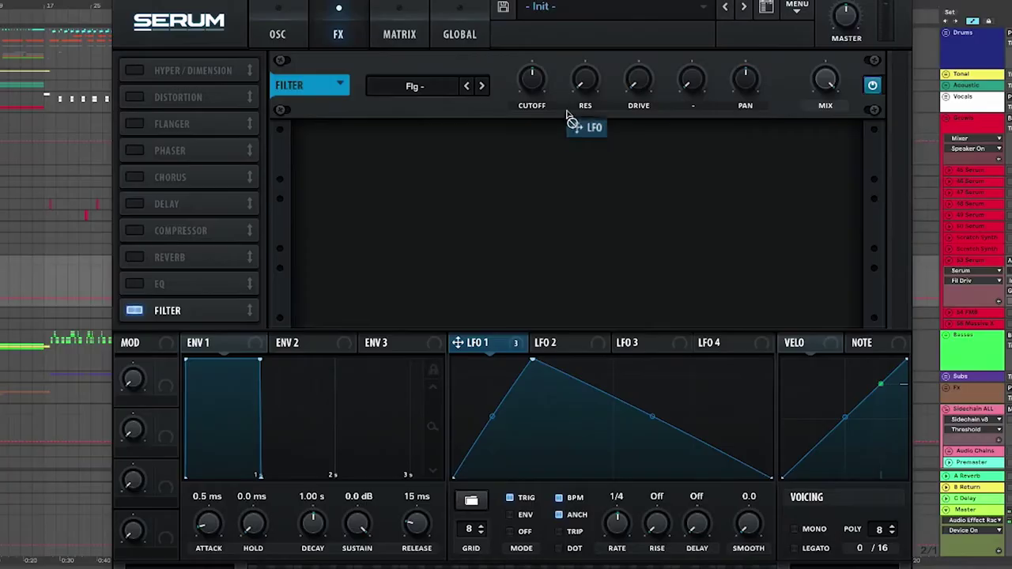
{"action": "left_click_drag", "start_coordinate": [567, 117], "coordinate": [575, 63]}
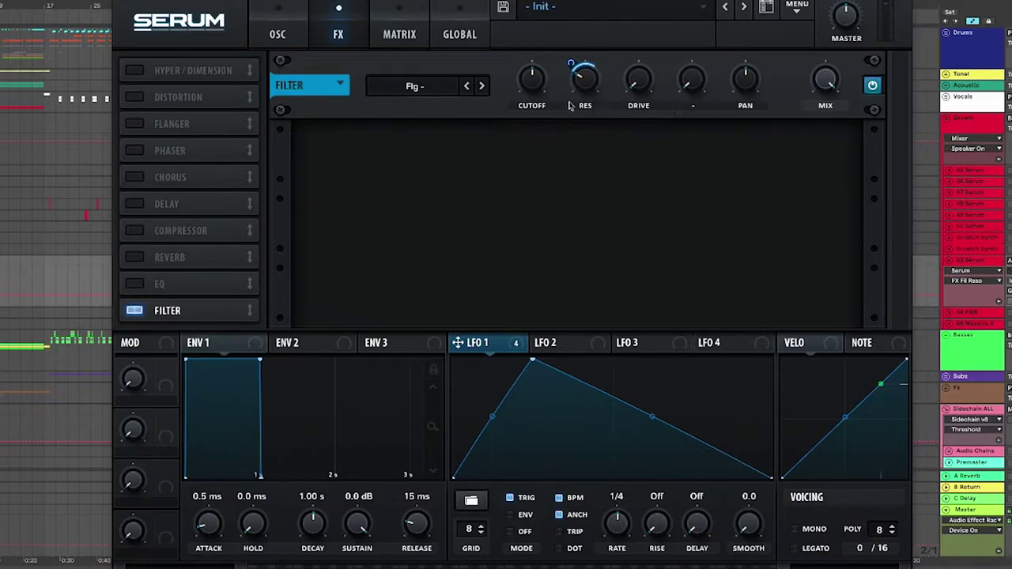
Set the FX filter's mix to 50% and modulate it with LFO 1.
{"action": "left_click_drag", "start_coordinate": [822, 82], "coordinate": [836, 54]}
{"action": "left_click_drag", "start_coordinate": [459, 343], "coordinate": [793, 237]}
{"action": "left_click_drag", "start_coordinate": [830, 78], "coordinate": [847, 10]}
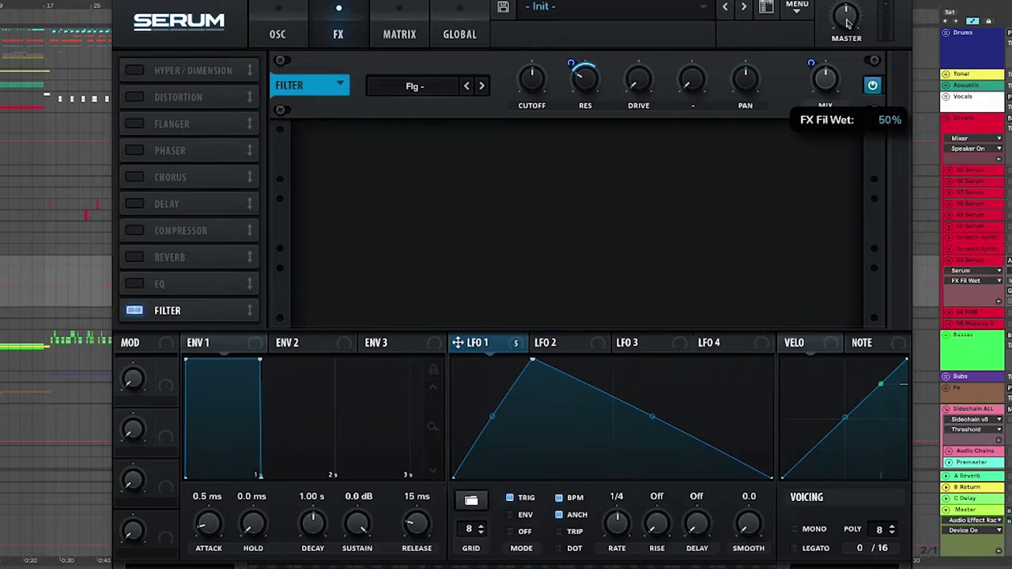
{"action": "left_click_drag", "start_coordinate": [812, 62], "coordinate": [812, 97]}
Fine-tune the FX filter's cutoff, resonance, mix and LFO 1 mix depth, and compare the sound with the effect bypassed.
{"action": "left_click_drag", "start_coordinate": [585, 77], "coordinate": [590, 87]}
{"action": "left_click_drag", "start_coordinate": [531, 77], "coordinate": [521, 114]}
{"action": "mouse_move", "coordinate": [818, 115]}
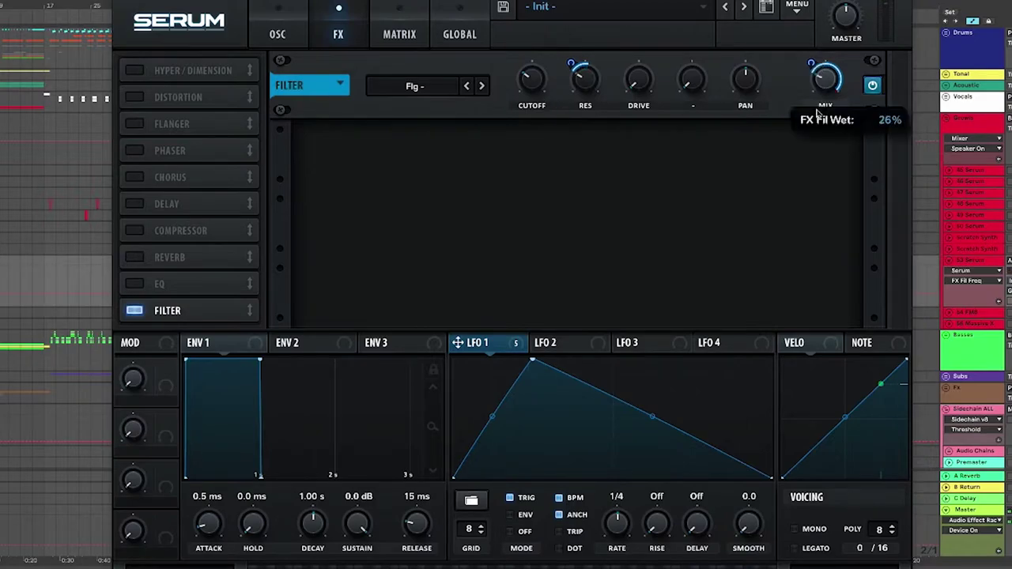
{"action": "left_click_drag", "start_coordinate": [826, 85], "coordinate": [819, 100]}
{"action": "left_click_drag", "start_coordinate": [808, 65], "coordinate": [804, 103]}
{"action": "left_click_drag", "start_coordinate": [809, 64], "coordinate": [807, 76]}
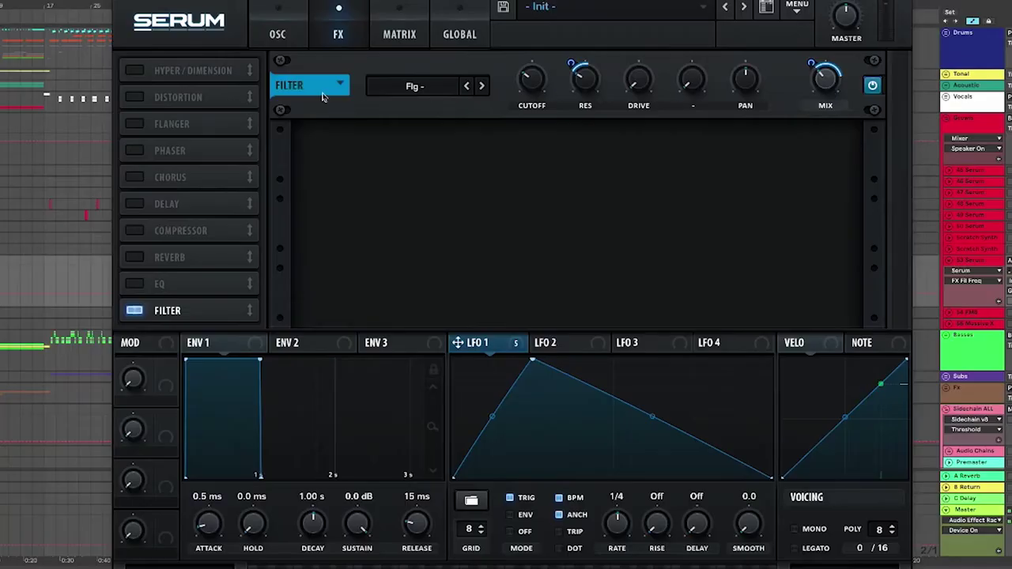
{"action": "left_click", "coordinate": [873, 88]}
{"action": "left_click", "coordinate": [873, 87]}
Enable Tube distortion with its filter set to Pre at 2139, and modulate that filter's frequency with LFO 1 at a depth of 32.
{"action": "left_click", "coordinate": [138, 98]}
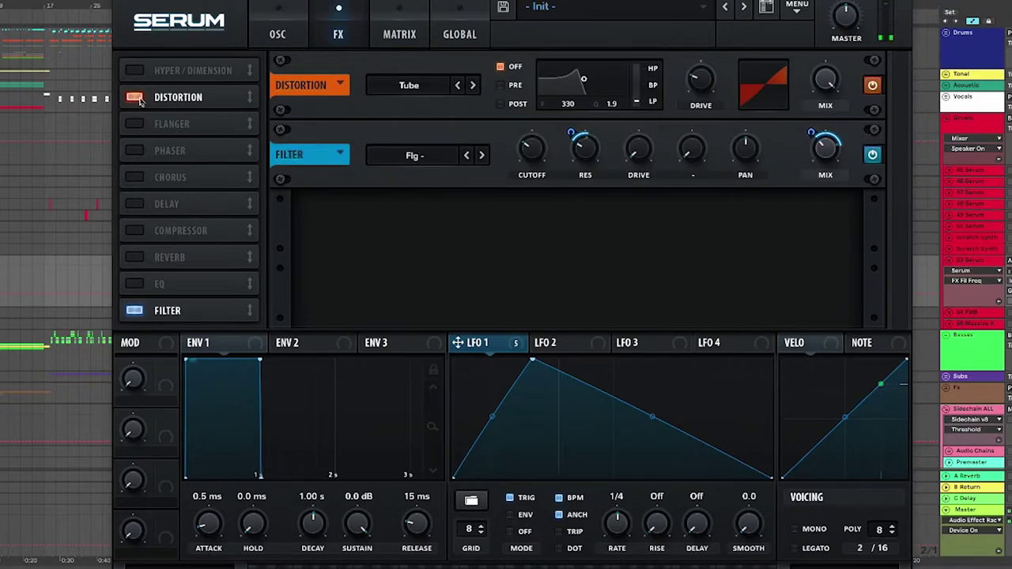
{"action": "left_click_drag", "start_coordinate": [498, 345], "coordinate": [591, 165]}
{"action": "left_click_drag", "start_coordinate": [569, 104], "coordinate": [594, 112]}
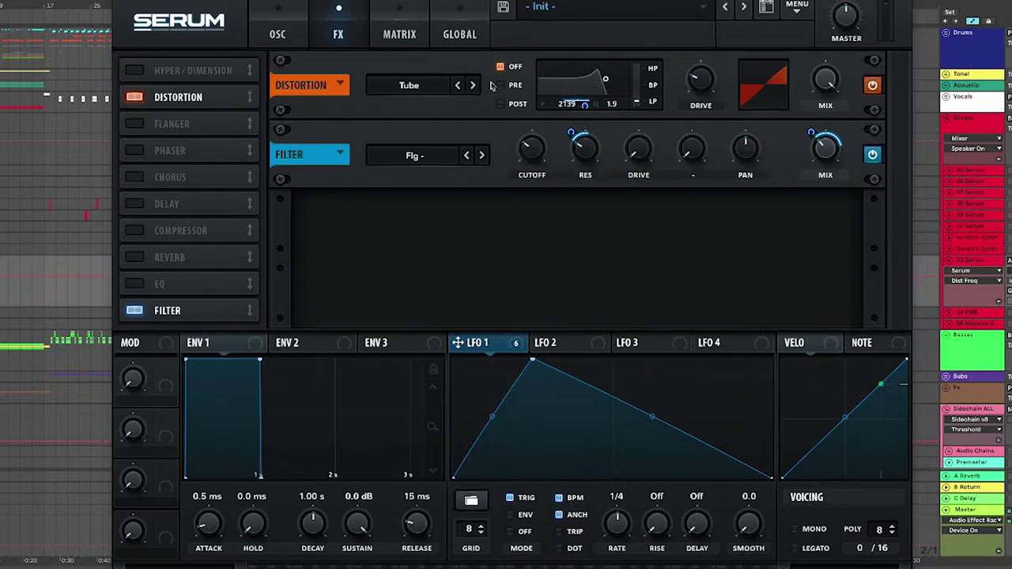
{"action": "left_click", "coordinate": [513, 87]}
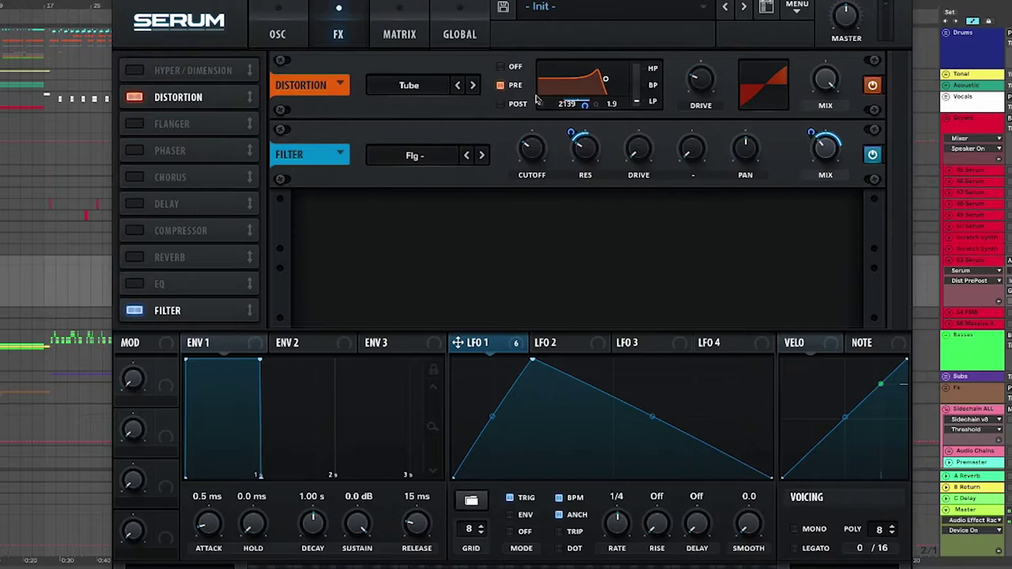
{"action": "left_click_drag", "start_coordinate": [583, 106], "coordinate": [583, 127]}
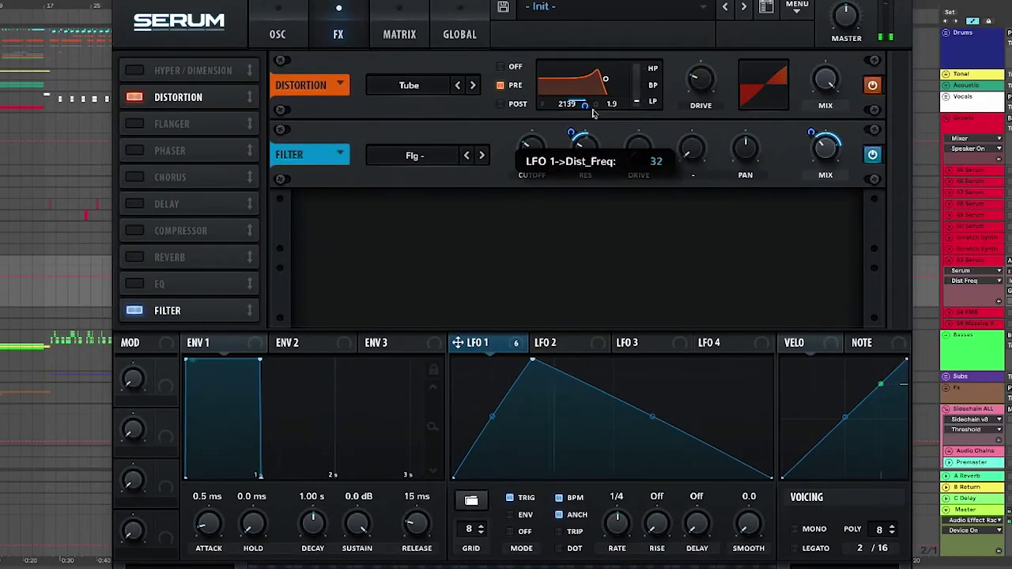
Make the distortion's pre-filter fully high-pass (100%) at 311, and raise the distortion's drive while lowering its mix.
{"action": "left_click_drag", "start_coordinate": [637, 101], "coordinate": [637, 68]}
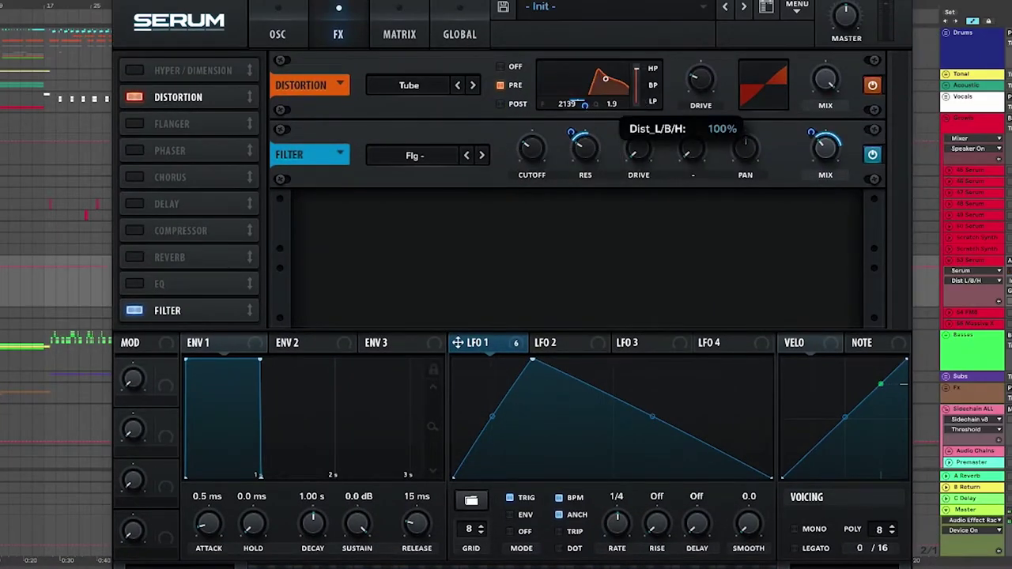
{"action": "left_click_drag", "start_coordinate": [566, 109], "coordinate": [569, 169]}
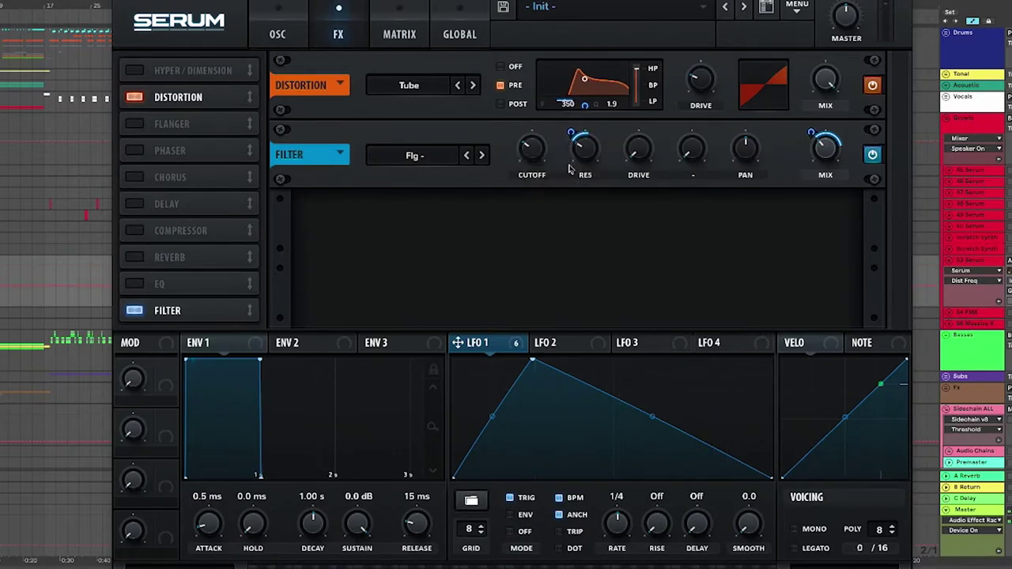
{"action": "left_click_drag", "start_coordinate": [572, 108], "coordinate": [574, 112]}
{"action": "left_click_drag", "start_coordinate": [707, 93], "coordinate": [710, 39]}
{"action": "mouse_move", "coordinate": [825, 83]}
{"action": "left_mouse_down"}
{"action": "mouse_move", "coordinate": [819, 108]}
{"action": "mouse_move", "coordinate": [818, 94]}
{"action": "left_mouse_up"}
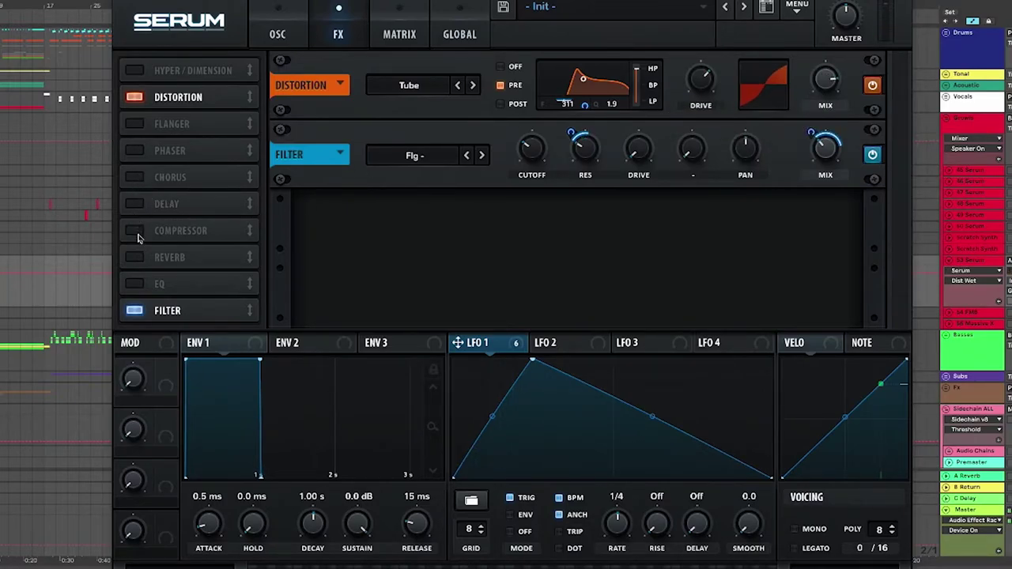
Enable the EQ effect and modulate the frequency of both its low and high bands with LFO 1.
{"action": "left_click", "coordinate": [134, 283]}
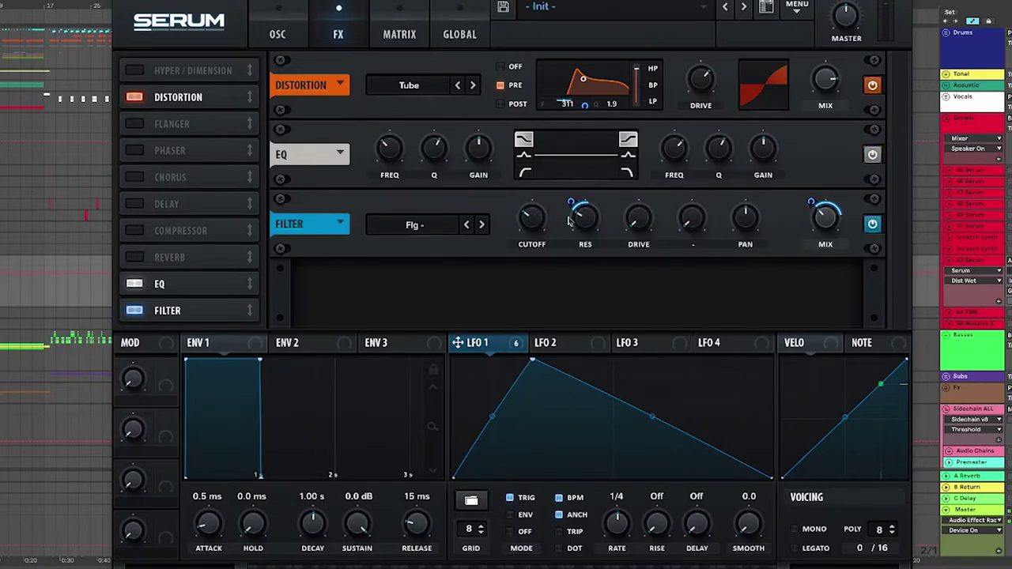
{"action": "left_click_drag", "start_coordinate": [471, 335], "coordinate": [379, 163]}
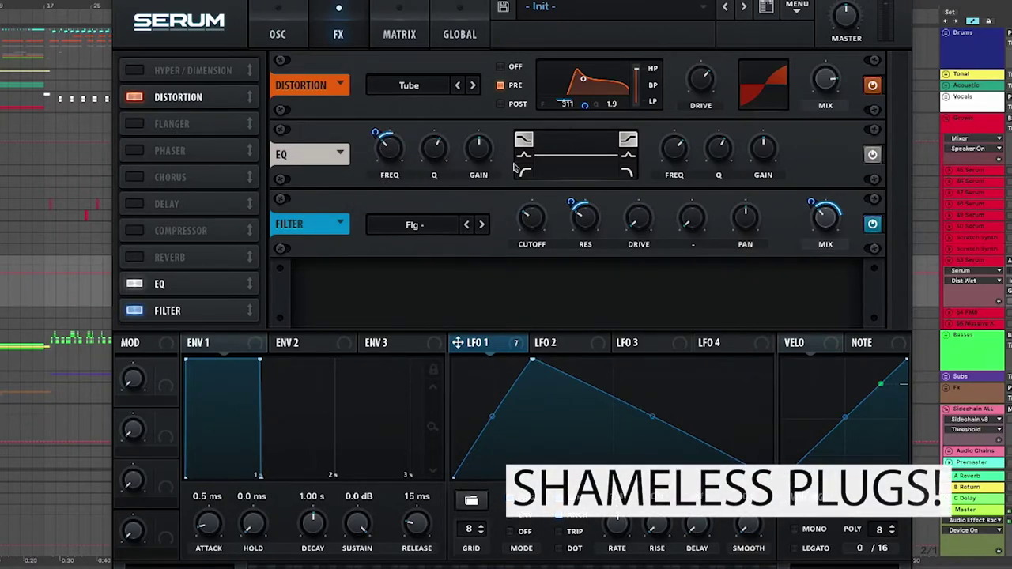
{"action": "left_click_drag", "start_coordinate": [457, 342], "coordinate": [661, 162]}
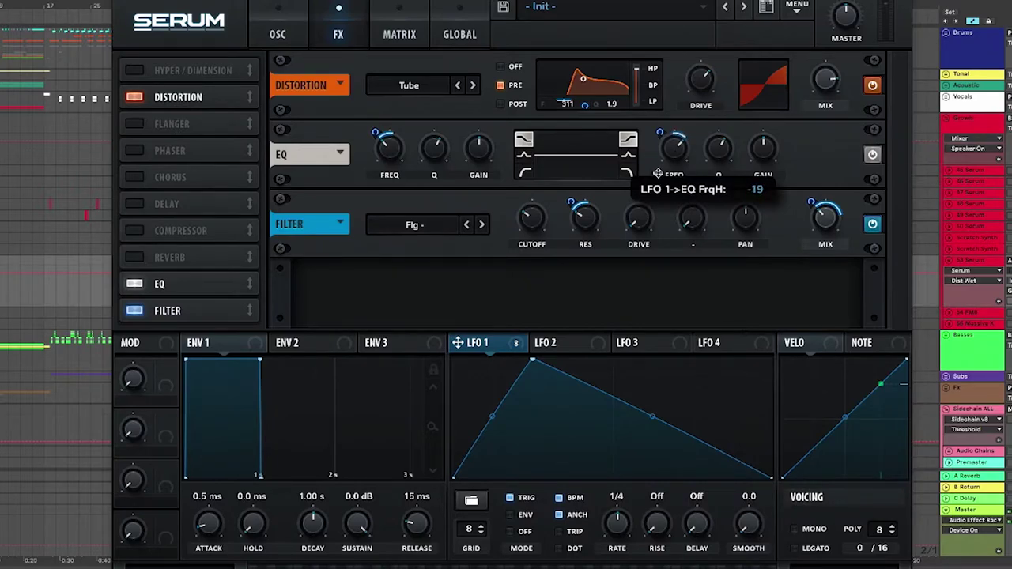
{"action": "left_click_drag", "start_coordinate": [657, 173], "coordinate": [658, 175]}
Set both EQ bands to peak shapes with boosted gain, and readjust LFO 1's depth on the high band's frequency.
{"action": "left_click", "coordinate": [627, 155]}
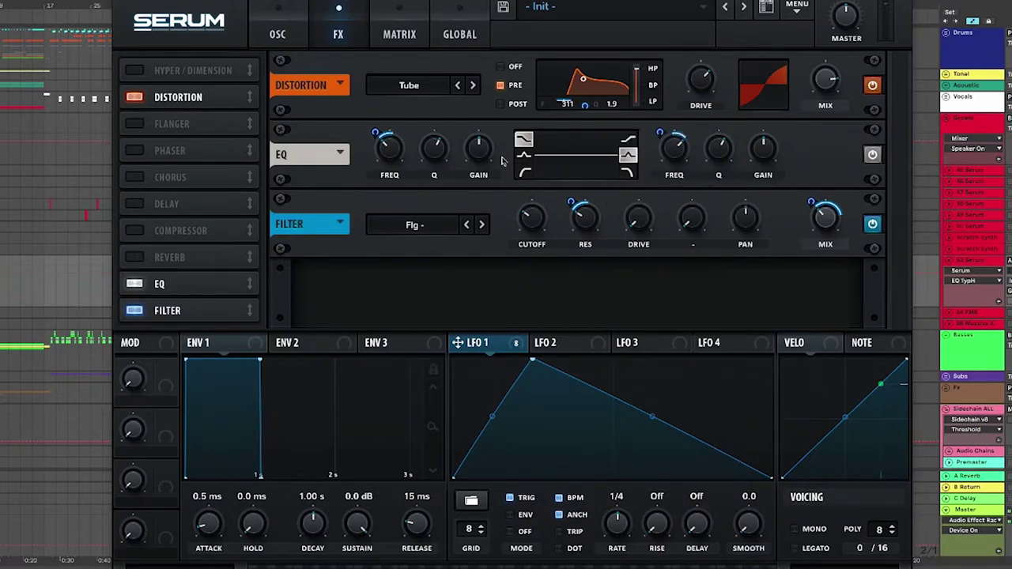
{"action": "left_click", "coordinate": [523, 155]}
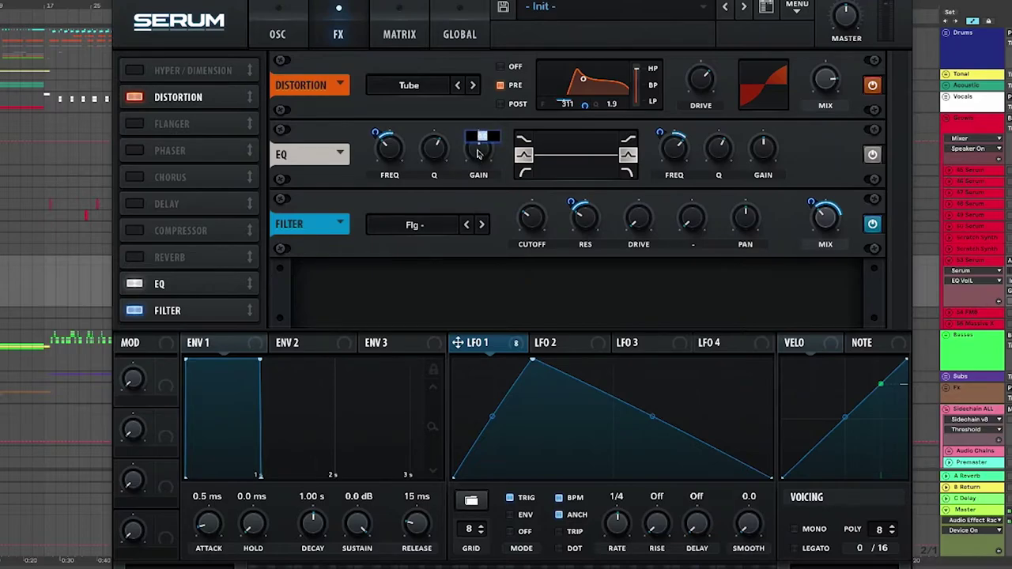
{"action": "key", "text": "Return"}
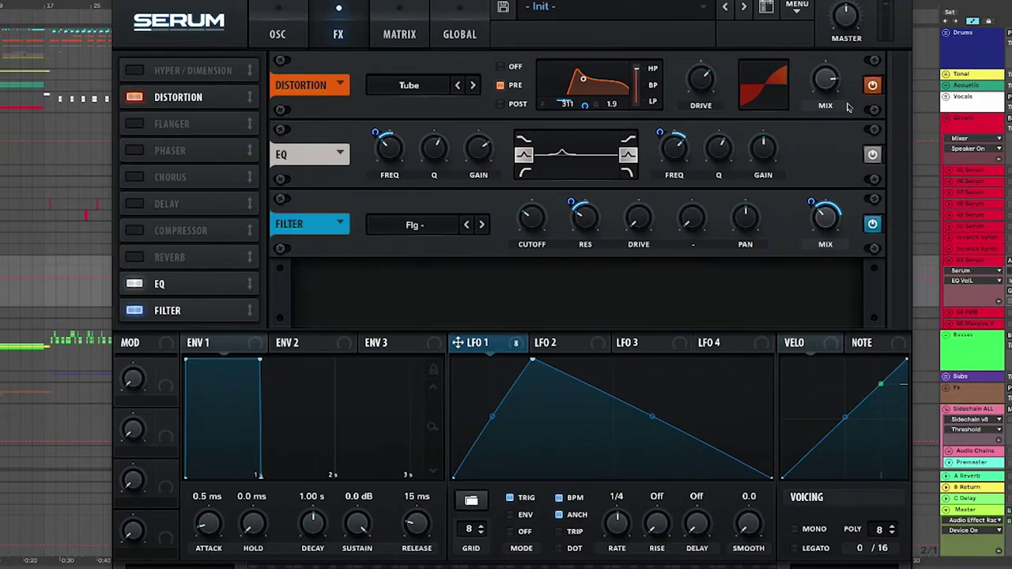
{"action": "left_click_drag", "start_coordinate": [764, 147], "coordinate": [775, 147]}
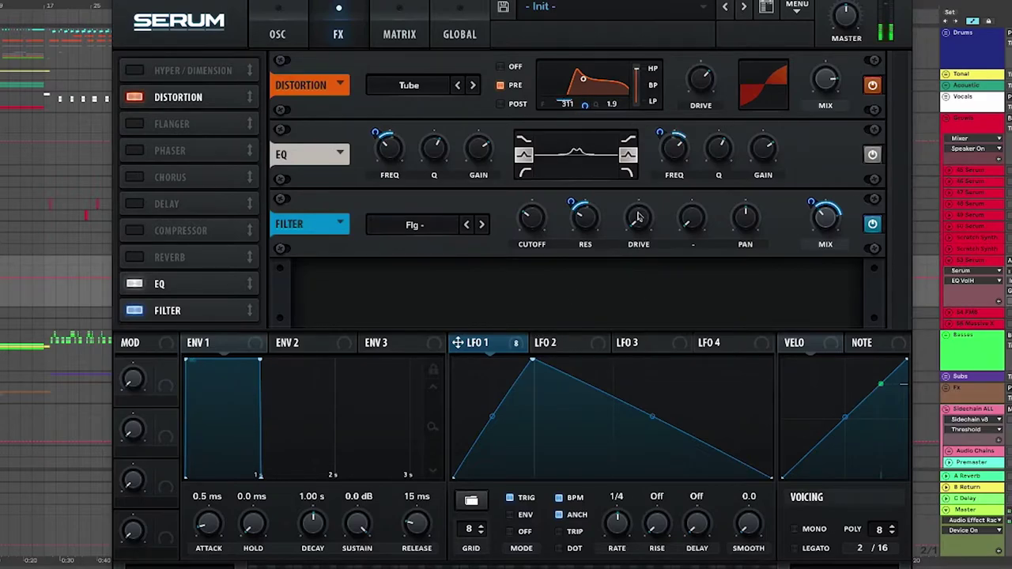
{"action": "left_click_drag", "start_coordinate": [578, 161], "coordinate": [586, 163]}
{"action": "mouse_move", "coordinate": [669, 157]}
{"action": "left_mouse_down"}
{"action": "mouse_move", "coordinate": [667, 147]}
{"action": "mouse_move", "coordinate": [667, 160]}
{"action": "left_mouse_up"}
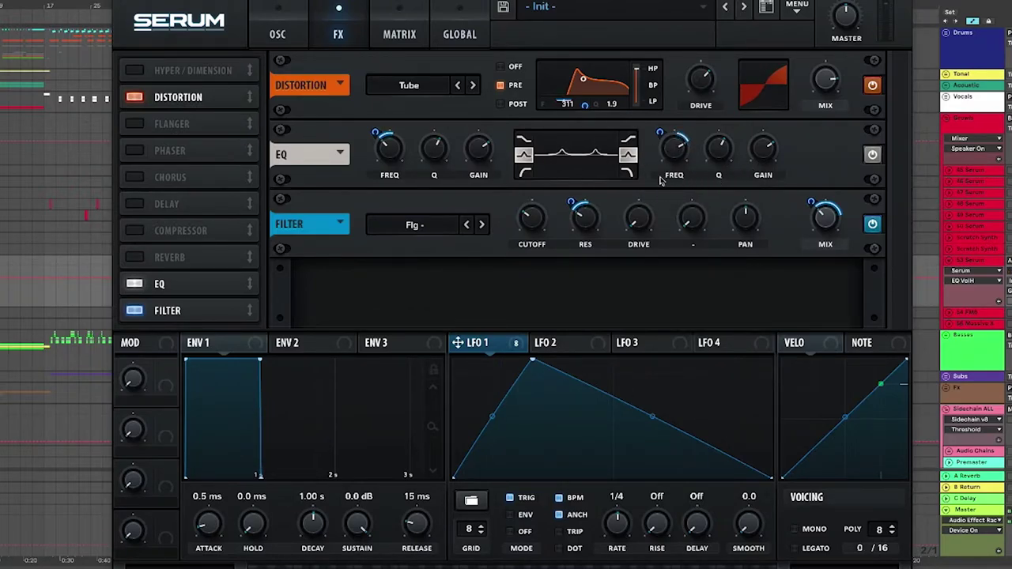
Return to the oscillator page and slow LFO 1's rate to one bar.
{"action": "left_click", "coordinate": [304, 13]}
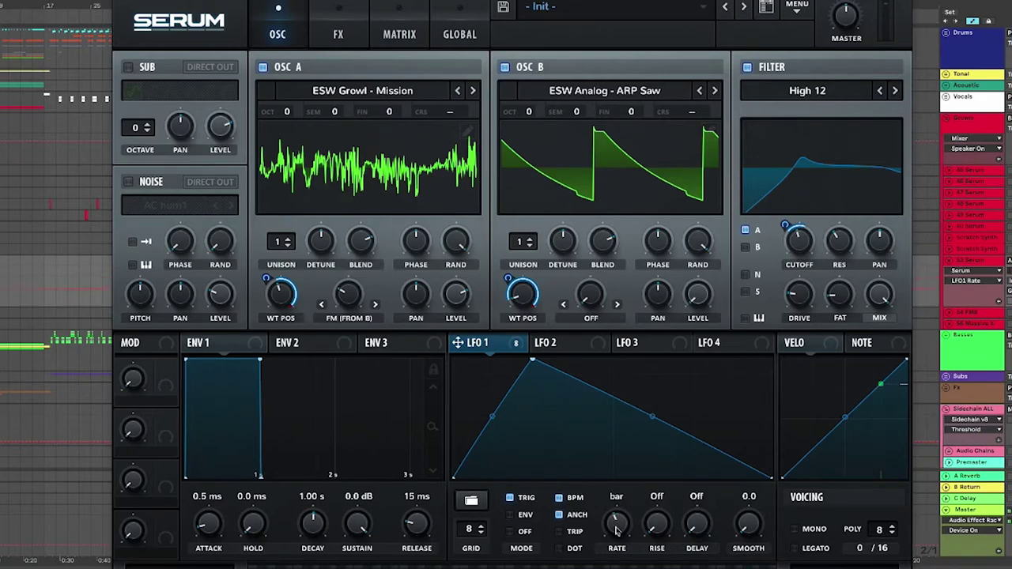
{"action": "left_click_drag", "start_coordinate": [617, 528], "coordinate": [613, 535]}
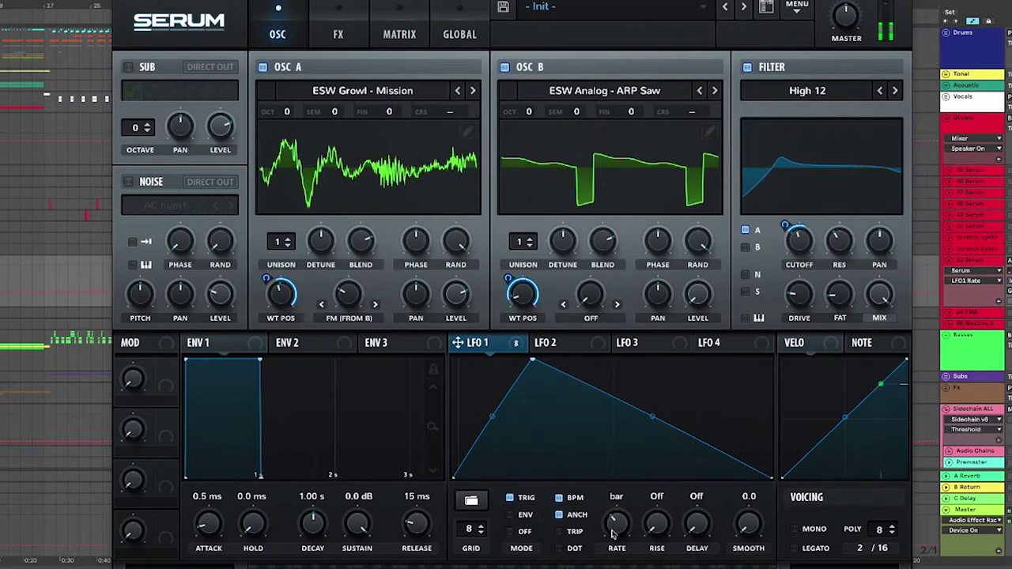
Spread the two EQ bands on the effects page by lowering the low band's frequency and raising the high band's frequency.
{"action": "left_click", "coordinate": [338, 34]}
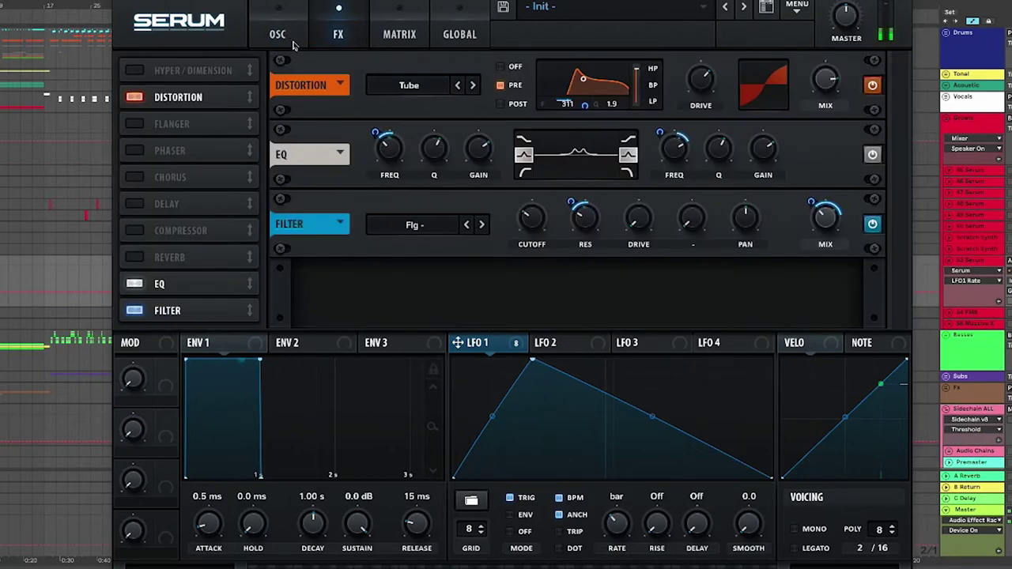
{"action": "left_click_drag", "start_coordinate": [387, 161], "coordinate": [386, 169]}
{"action": "mouse_move", "coordinate": [668, 152]}
{"action": "left_mouse_down"}
{"action": "mouse_move", "coordinate": [673, 166]}
{"action": "mouse_move", "coordinate": [676, 152]}
{"action": "left_mouse_up"}
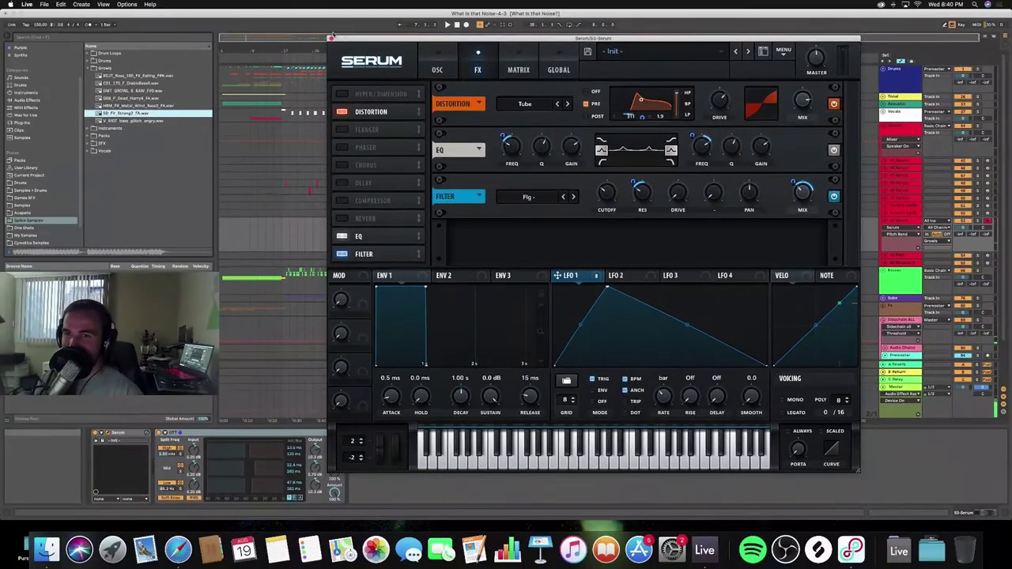
Hide the synth window and insert an empty two-bar MIDI clip at bar 121 on the Serum track.
{"action": "key", "text": "alt+super+p"}
{"action": "left_click_drag", "start_coordinate": [441, 222], "coordinate": [466, 224]}
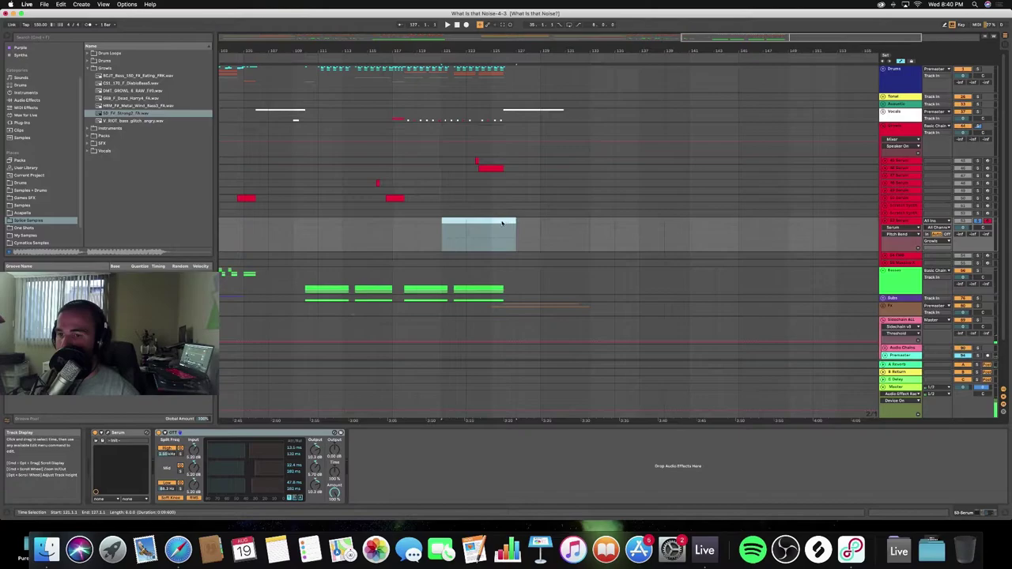
{"action": "key", "text": "super+shift+m"}
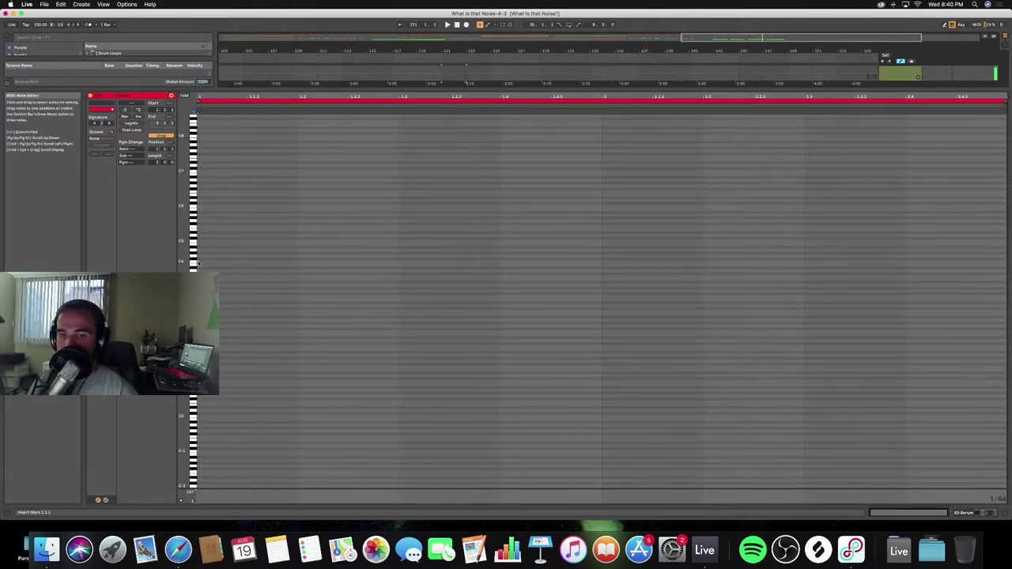
Fill the whole clip with one F4 note and transpose it down four octaves to F0 during playback.
{"action": "left_click_drag", "start_coordinate": [201, 261], "coordinate": [1002, 261]}
{"action": "key", "text": "space"}
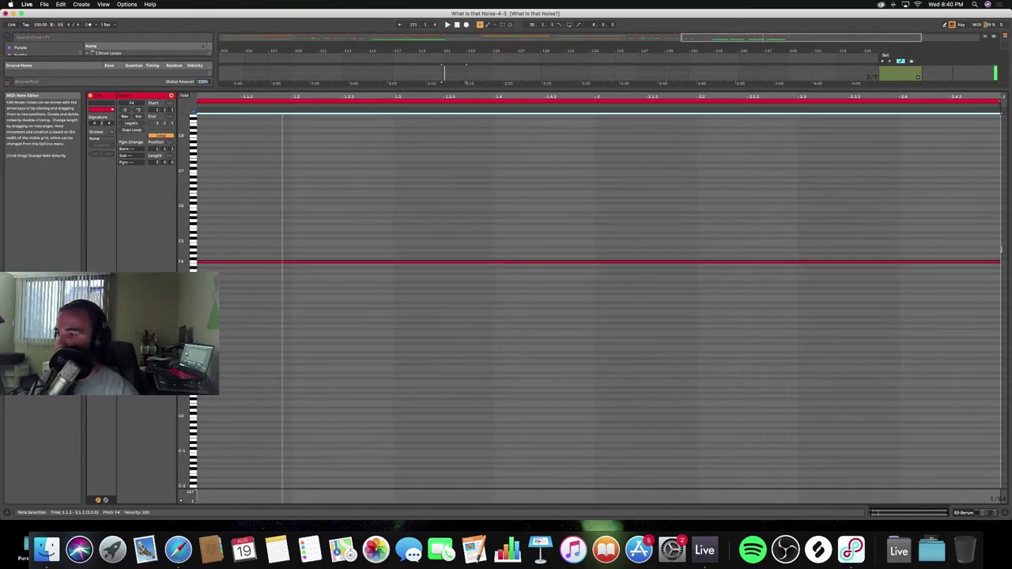
{"action": "key", "text": "shift+Down"}
{"action": "key", "text": "shift+Down"}
{"action": "key", "text": "shift+Down"}
{"action": "key", "text": "shift+Down"}
{"action": "key", "text": "shift+Down"}
{"action": "key", "text": "shift+Up"}
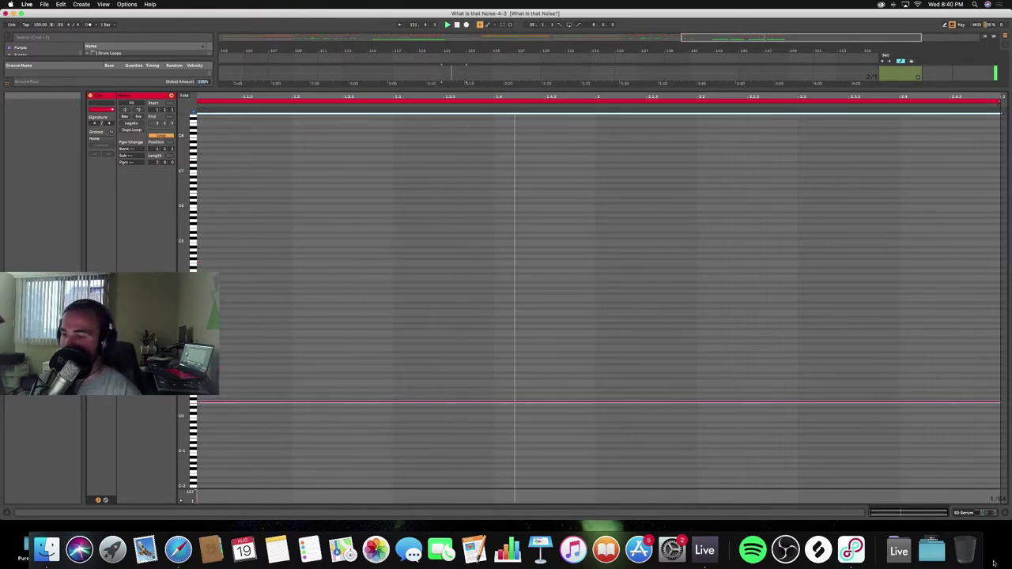
Shorten the F0 note to one bar, and fold the Serum track in the arrangement.
{"action": "left_click_drag", "start_coordinate": [999, 403], "coordinate": [596, 406]}
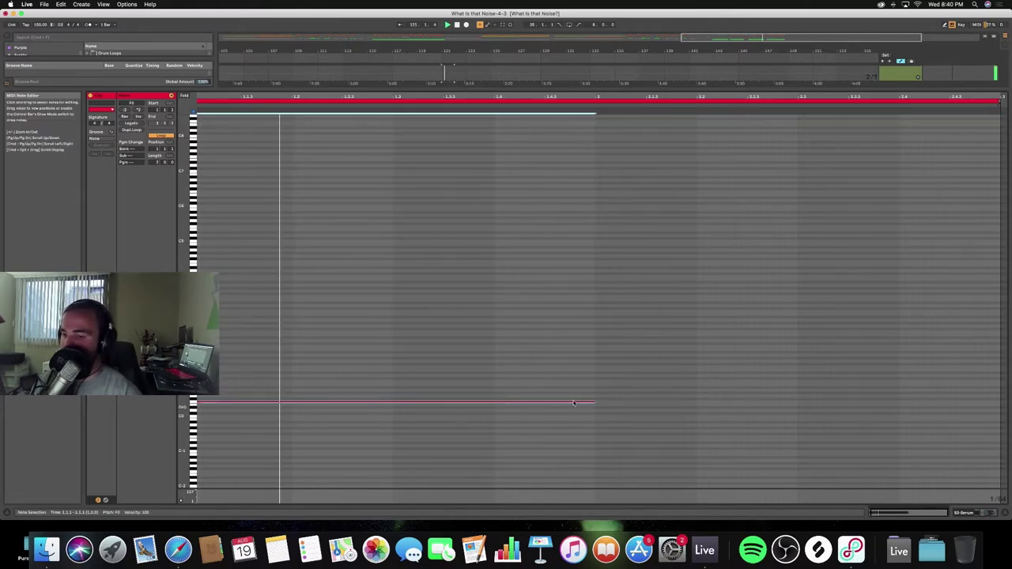
{"action": "key", "text": "shift+Tab"}
{"action": "scroll", "coordinate": [404, 297], "scroll_direction": "up", "scroll_amount": 2}
{"action": "key", "text": "space"}
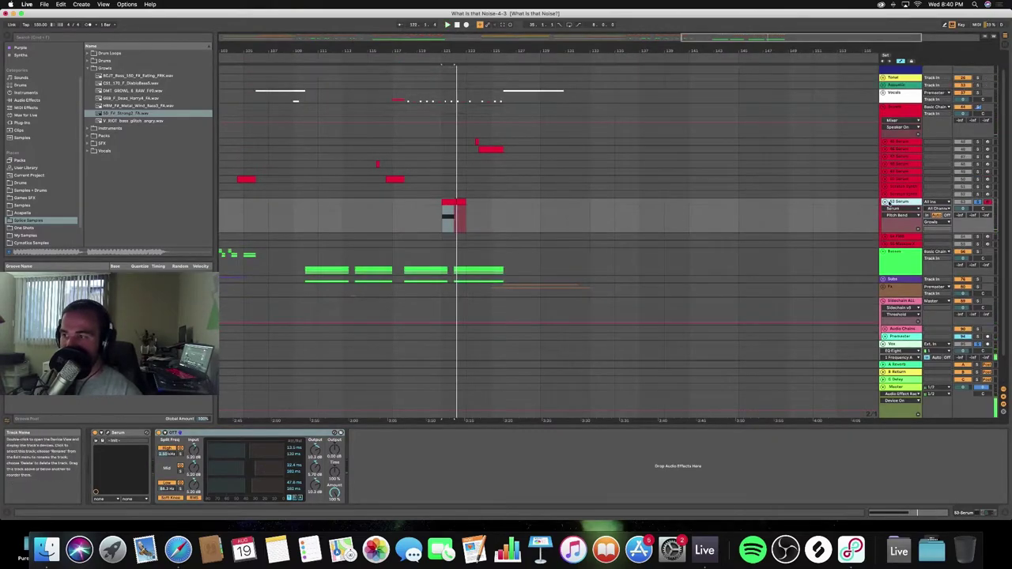
{"action": "left_click", "coordinate": [885, 203]}
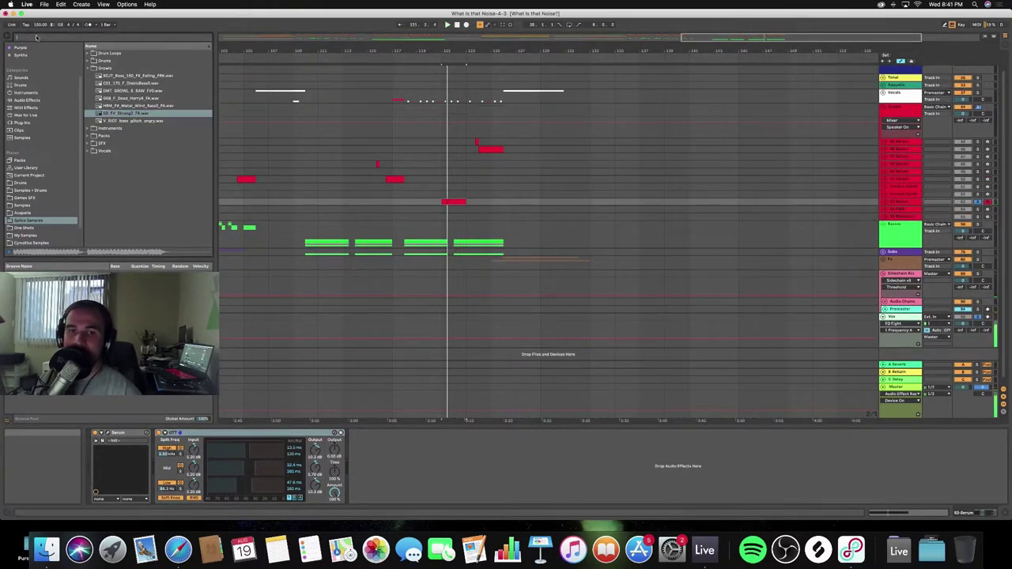
Search the audio effects for Amp and insert it between Serum and OTT.
{"action": "type", "text": "A"}
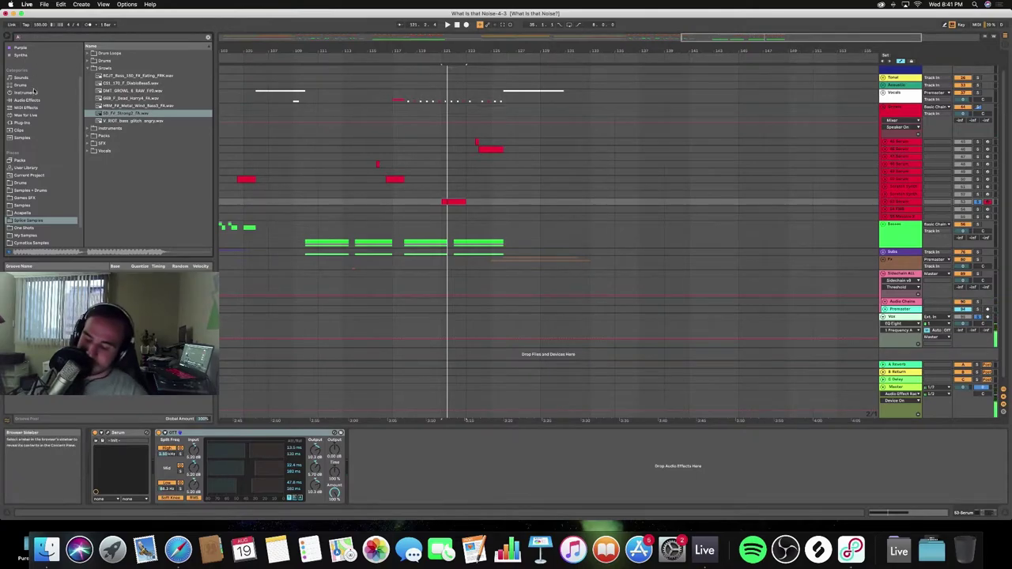
{"action": "type", "text": "mp"}
{"action": "left_click", "coordinate": [26, 115]}
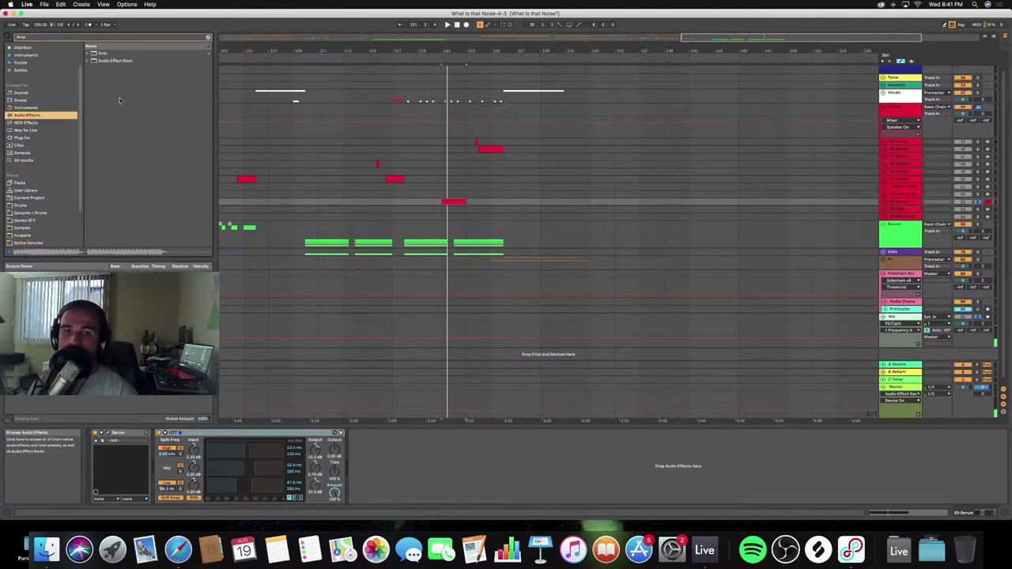
{"action": "left_click_drag", "start_coordinate": [102, 56], "coordinate": [181, 456]}
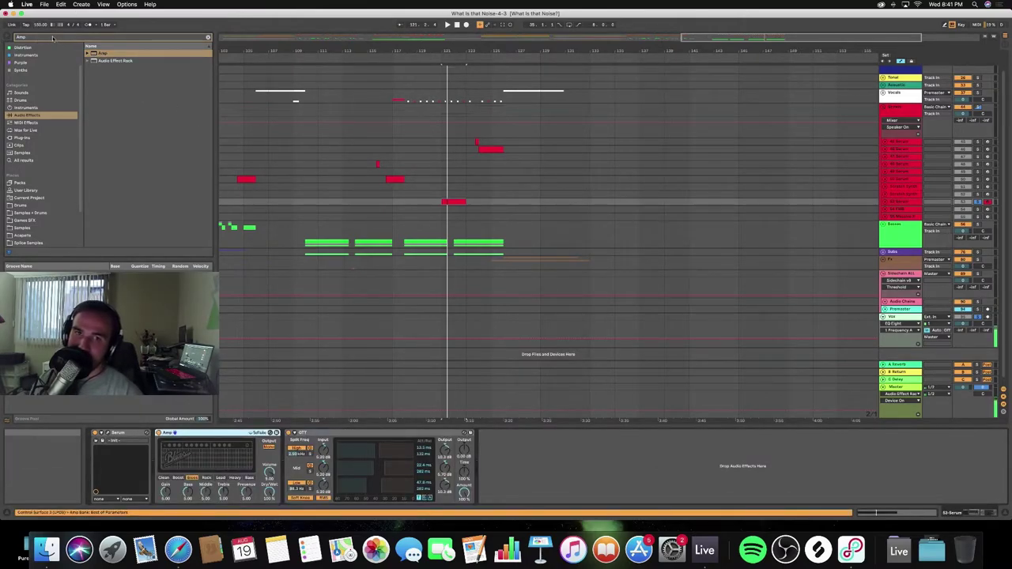
Insert a Phaser between Serum and the Amp, set to 1.80 kHz frequency, 0.87 feedback and 32.8% dry/wet.
{"action": "type", "text": "phas"}
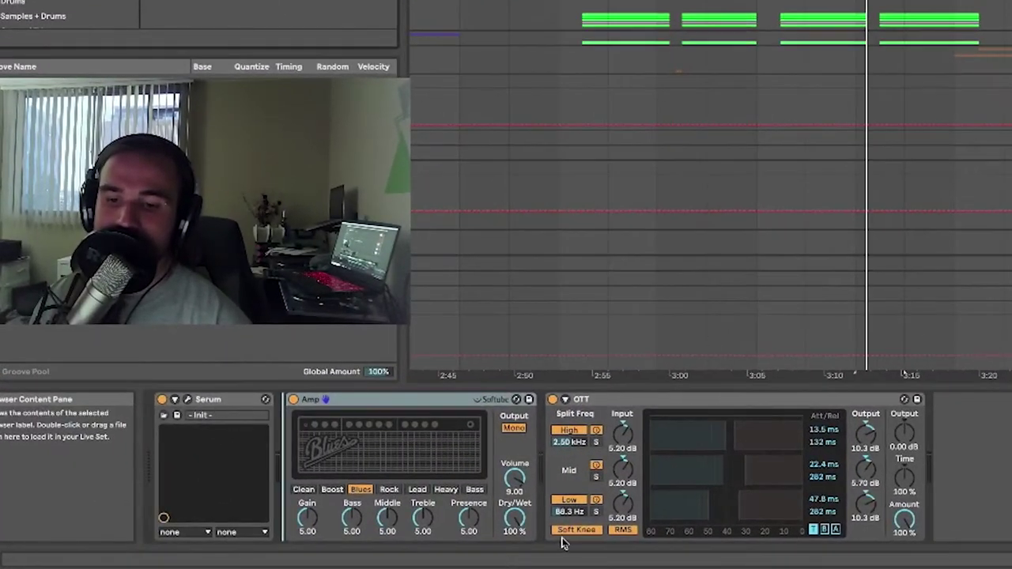
{"action": "left_click_drag", "start_coordinate": [562, 543], "coordinate": [307, 518]}
{"action": "left_click_drag", "start_coordinate": [402, 508], "coordinate": [396, 475]}
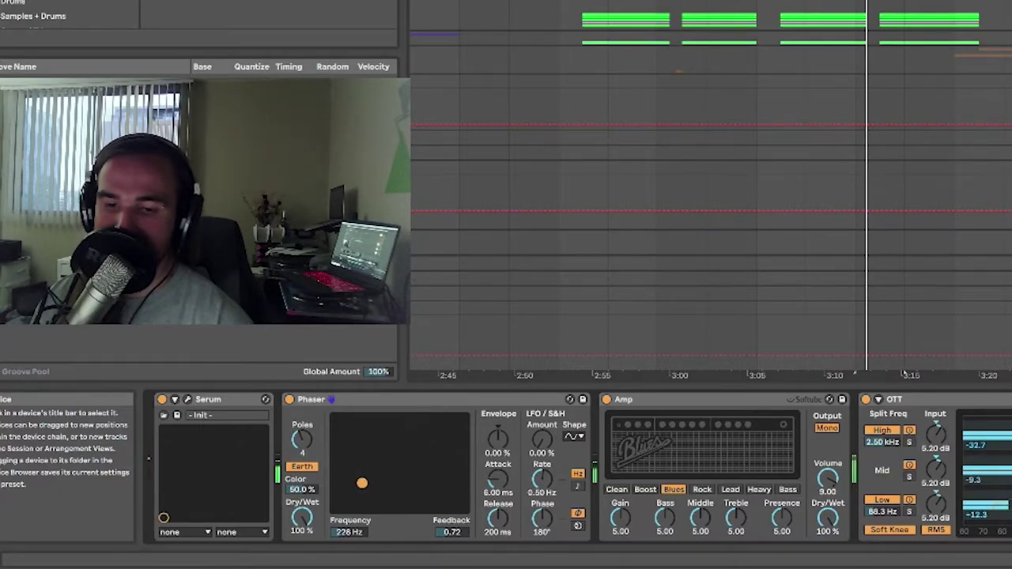
{"action": "key", "text": "z"}
{"action": "key", "text": "x"}
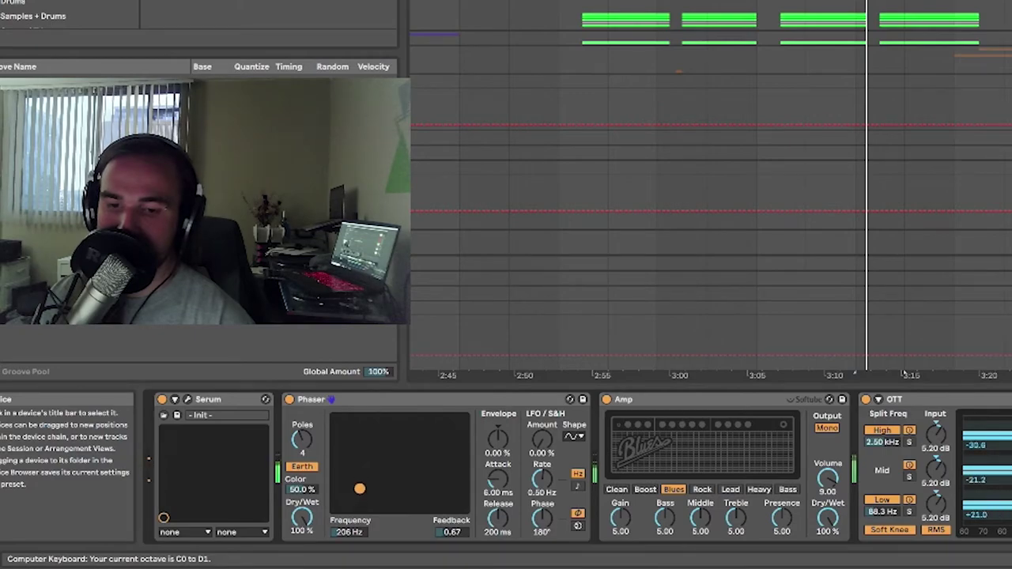
{"action": "left_click_drag", "start_coordinate": [302, 517], "coordinate": [301, 551]}
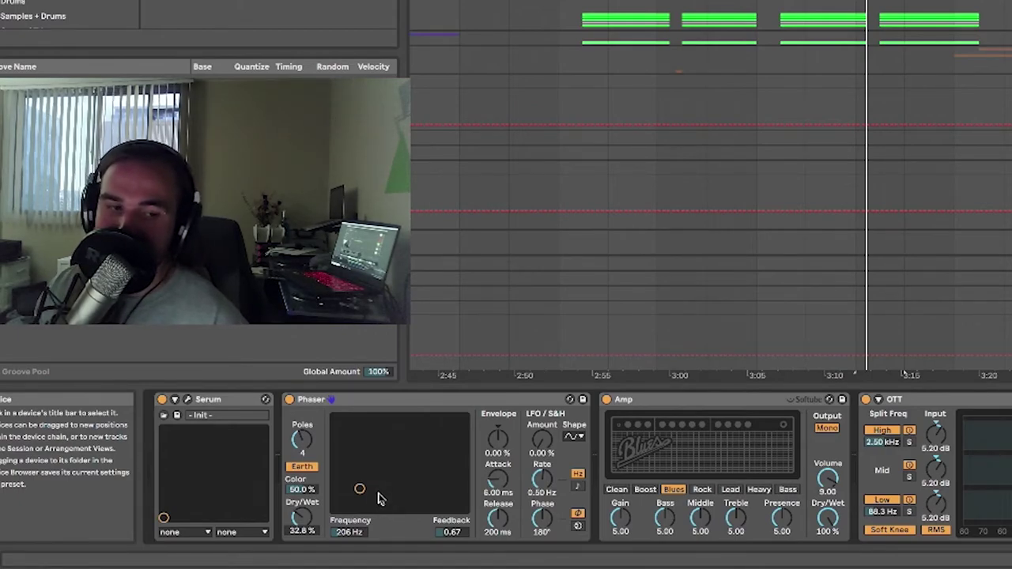
{"action": "left_click_drag", "start_coordinate": [360, 491], "coordinate": [410, 458]}
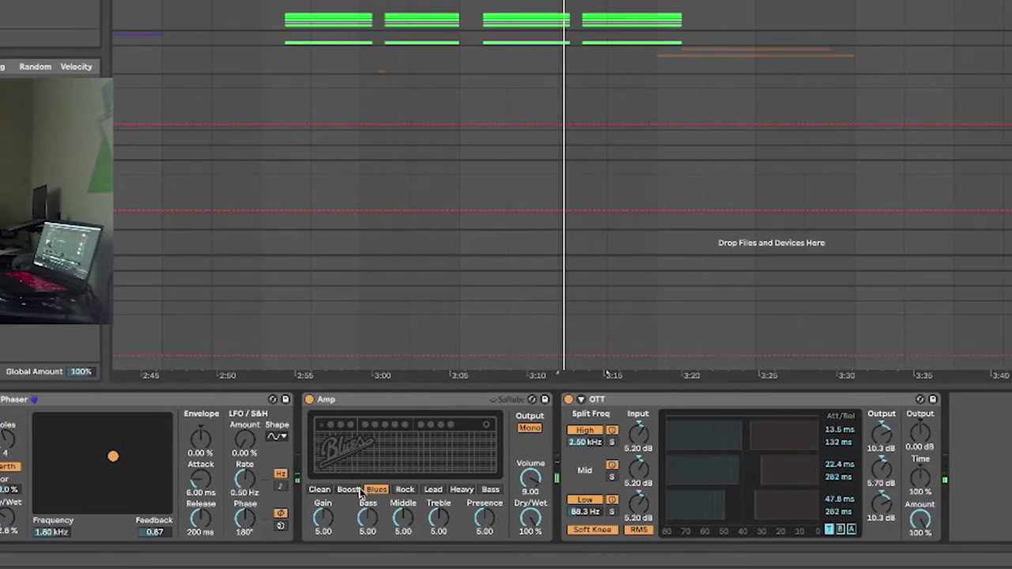
Audition the Amp's Boost, Clean, Heavy, Lead, Rock and Blues models, and delete the Amp from the chain.
{"action": "left_click", "coordinate": [349, 490]}
{"action": "left_click", "coordinate": [320, 490]}
{"action": "left_click", "coordinate": [459, 490]}
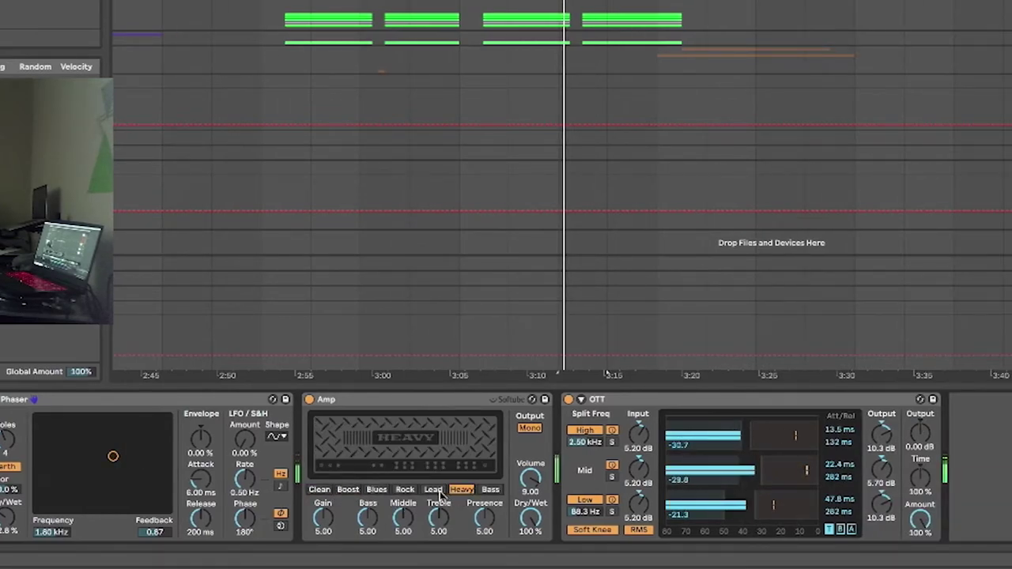
{"action": "left_click", "coordinate": [433, 490]}
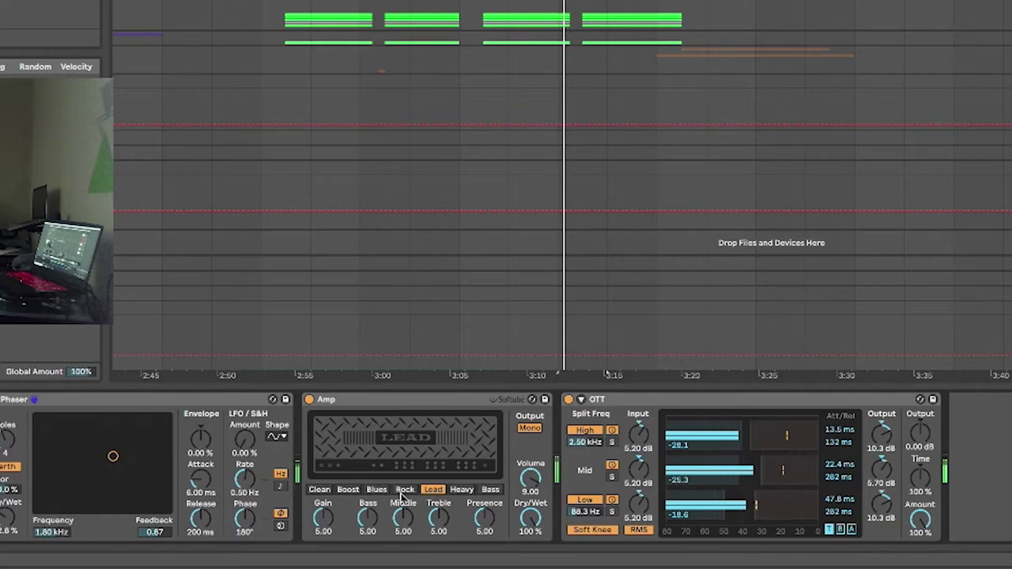
{"action": "left_click", "coordinate": [405, 489]}
{"action": "left_click", "coordinate": [376, 489]}
{"action": "left_click", "coordinate": [407, 403]}
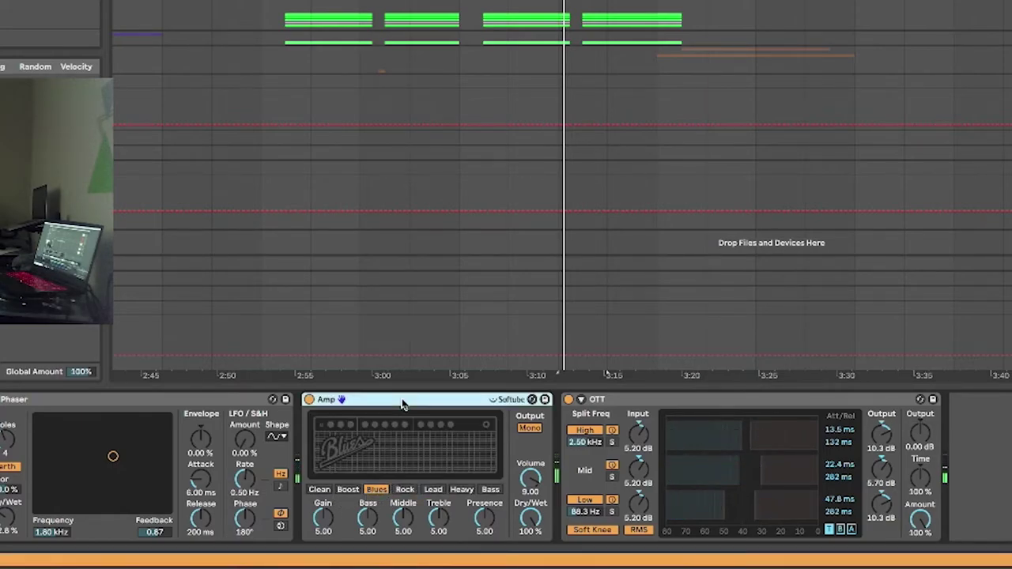
{"action": "key", "text": "Delete"}
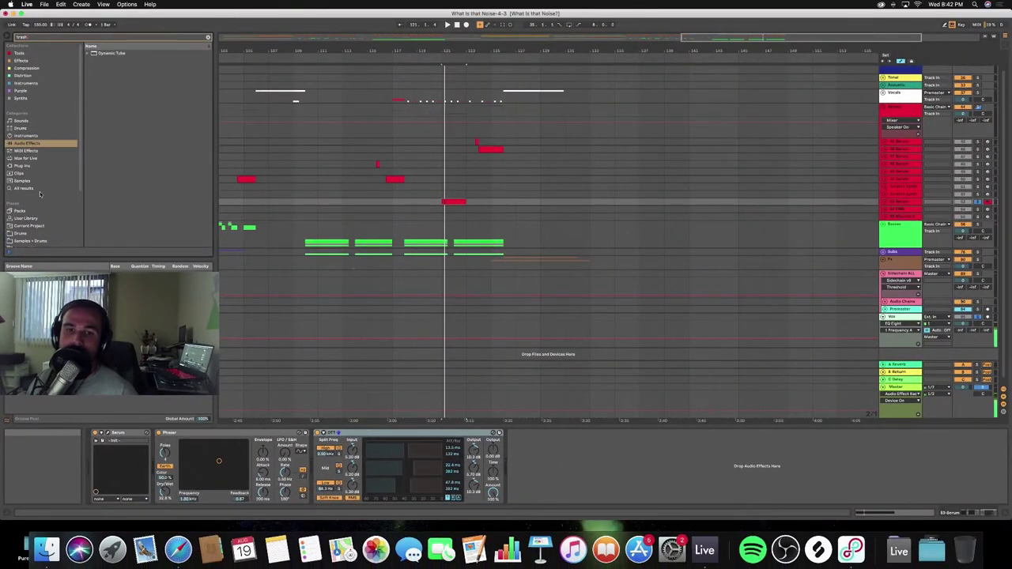
Find Trash among the third-party plug-ins and load iZotope Trash 2 onto the Serum track.
{"action": "left_click", "coordinate": [24, 165]}
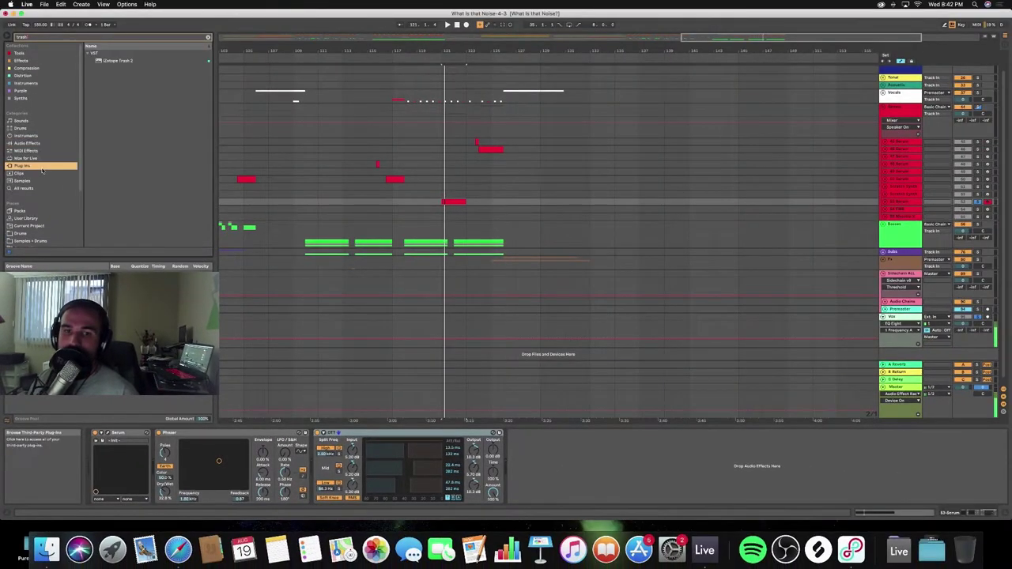
{"action": "left_click", "coordinate": [109, 61]}
{"action": "key", "text": "Return"}
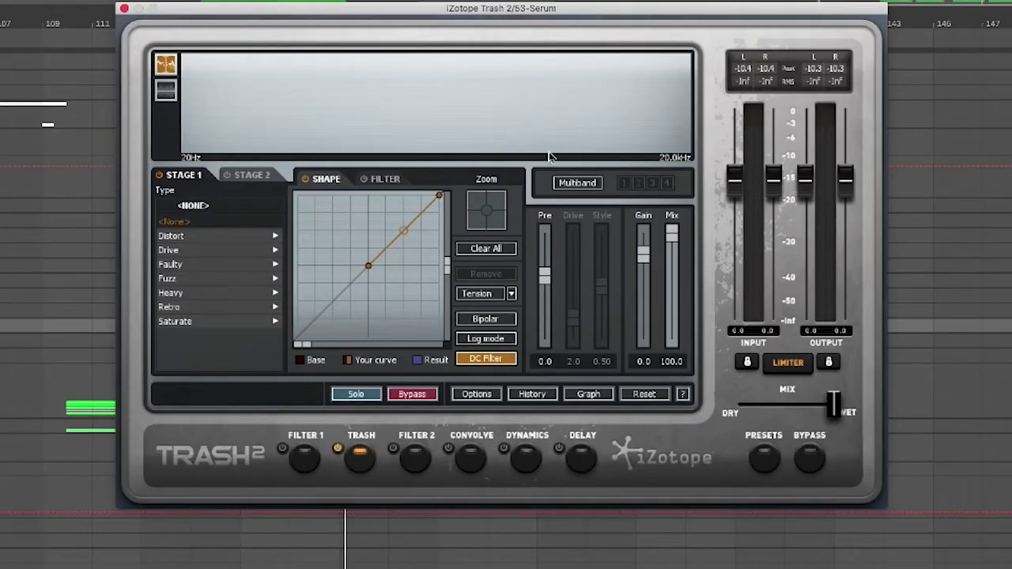
Enable multiband in Trash 2, and try Crunchy Taco and Clip Control on band 2 before choosing Blues Driver.
{"action": "left_click", "coordinate": [597, 182]}
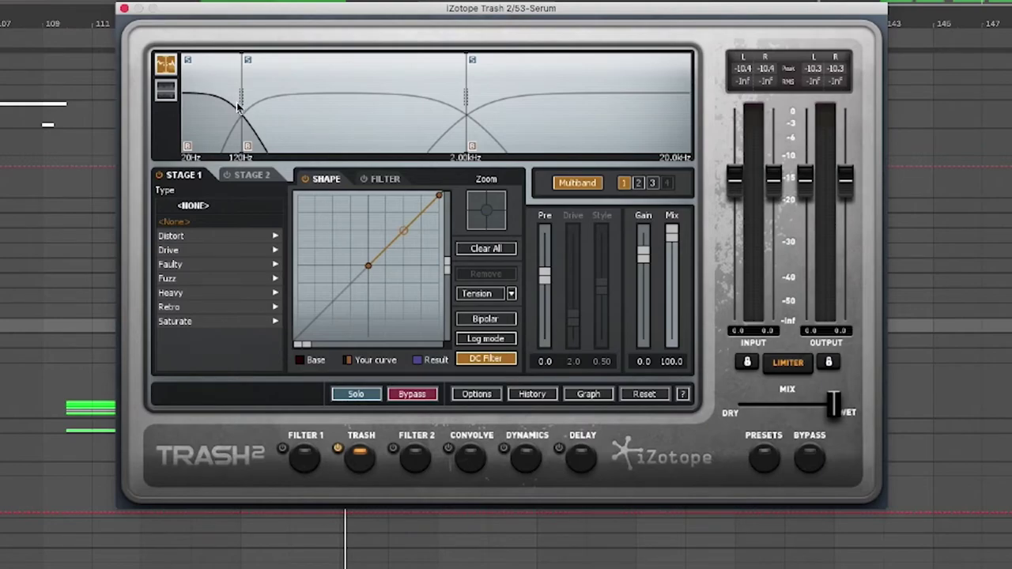
{"action": "left_click", "coordinate": [222, 236]}
{"action": "left_click", "coordinate": [225, 278]}
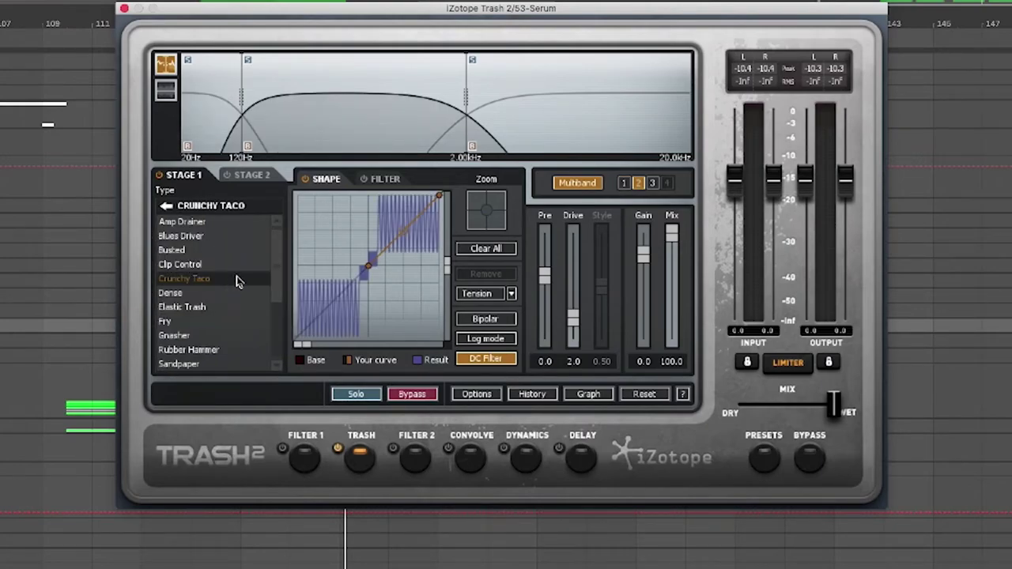
{"action": "left_click", "coordinate": [209, 263]}
{"action": "left_click", "coordinate": [207, 235]}
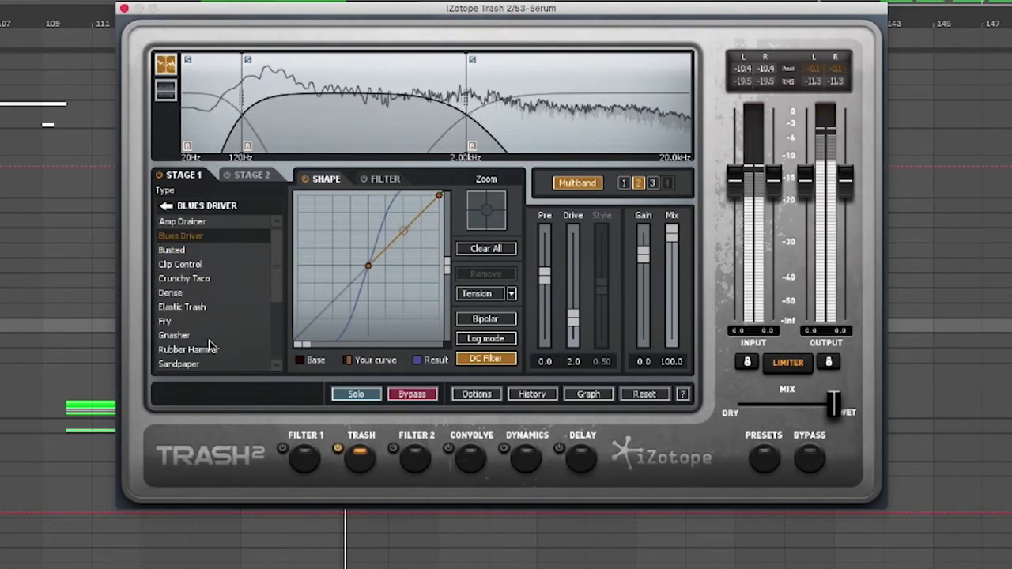
{"action": "key", "text": "space"}
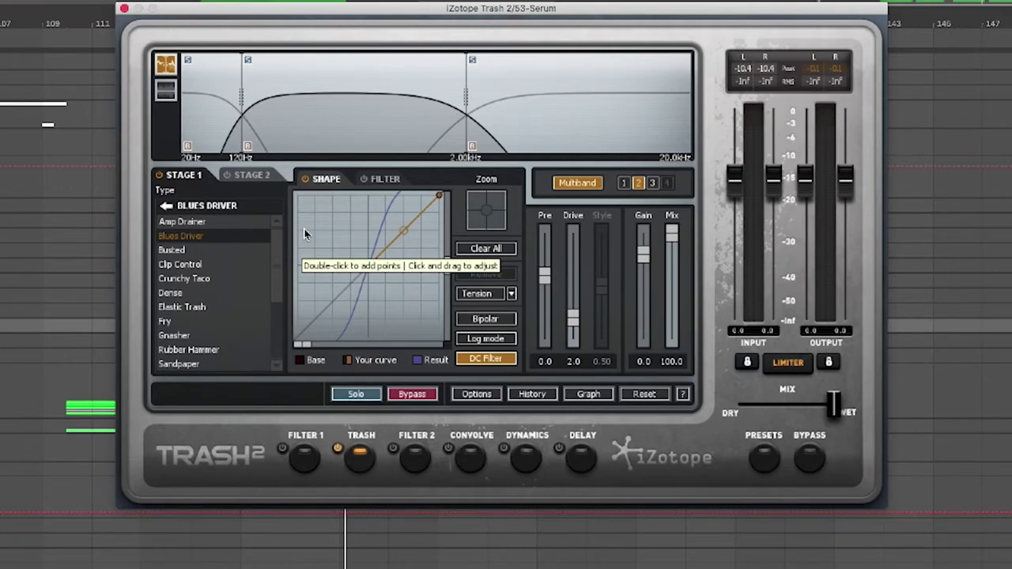
Try the Busted type on band 2, and look through the Drive category before returning to Distort.
{"action": "double_click", "coordinate": [368, 266]}
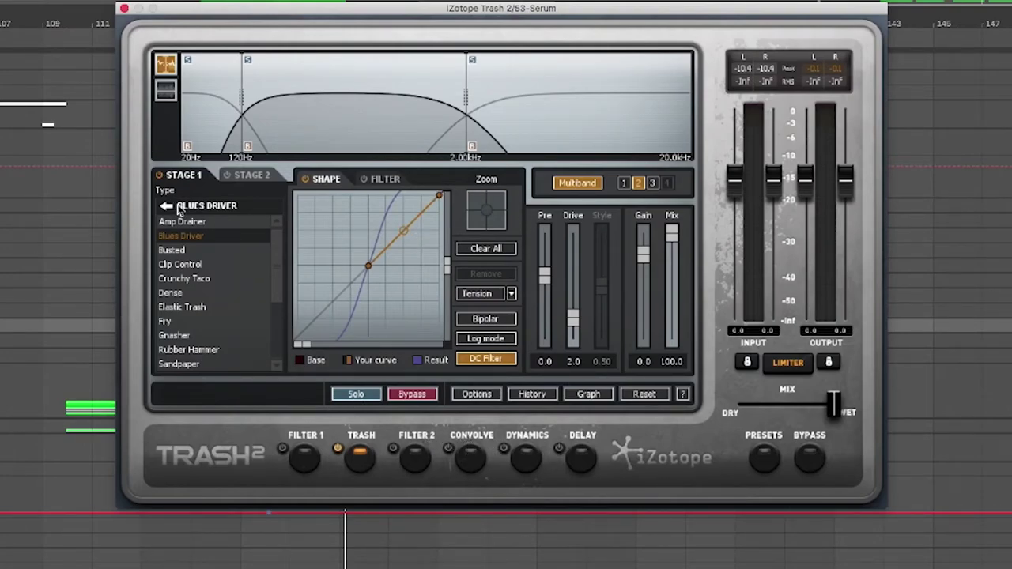
{"action": "left_click", "coordinate": [189, 251]}
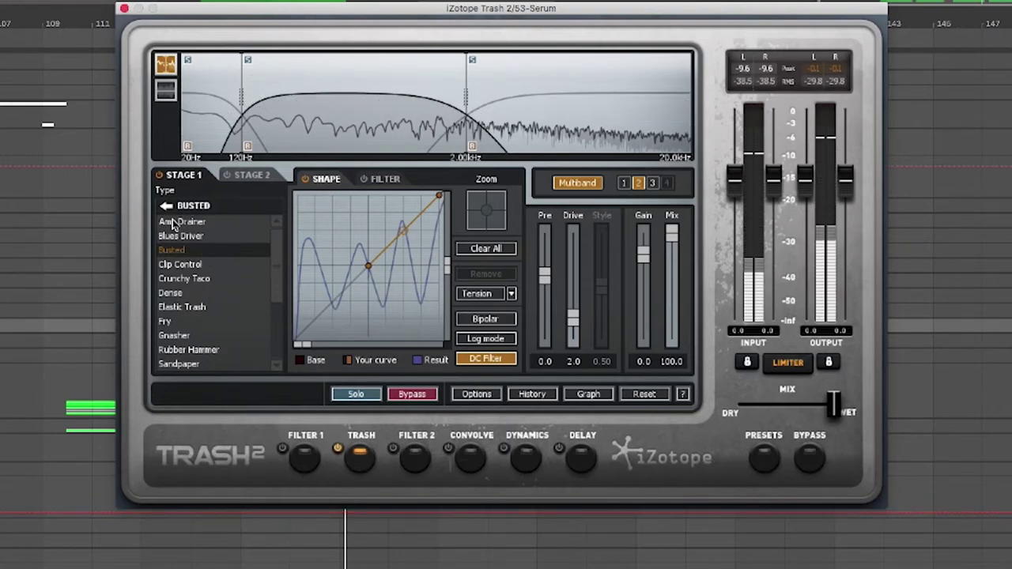
{"action": "left_click", "coordinate": [166, 207]}
{"action": "left_click", "coordinate": [186, 237]}
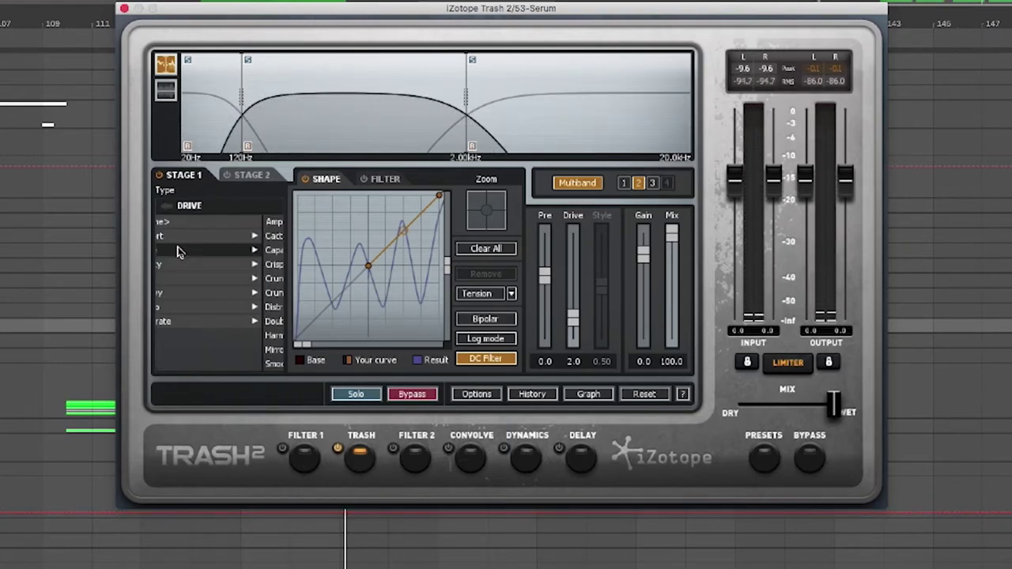
{"action": "left_click", "coordinate": [166, 207]}
{"action": "left_click", "coordinate": [179, 237]}
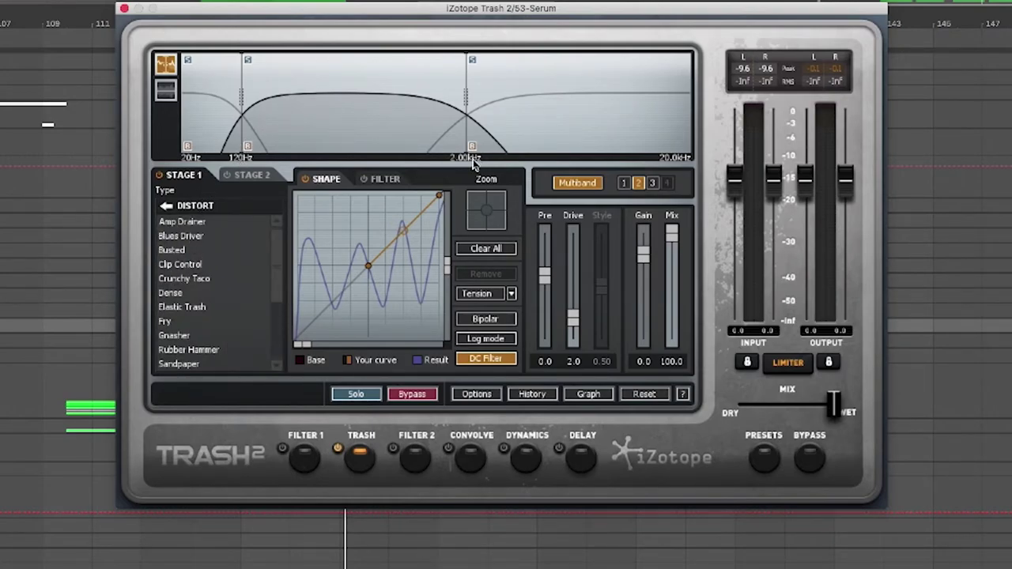
Move the multiband crossovers to about 205 Hz and 2.65 kHz.
{"action": "left_click_drag", "start_coordinate": [240, 99], "coordinate": [301, 106]}
{"action": "left_click_drag", "start_coordinate": [270, 111], "coordinate": [273, 112]}
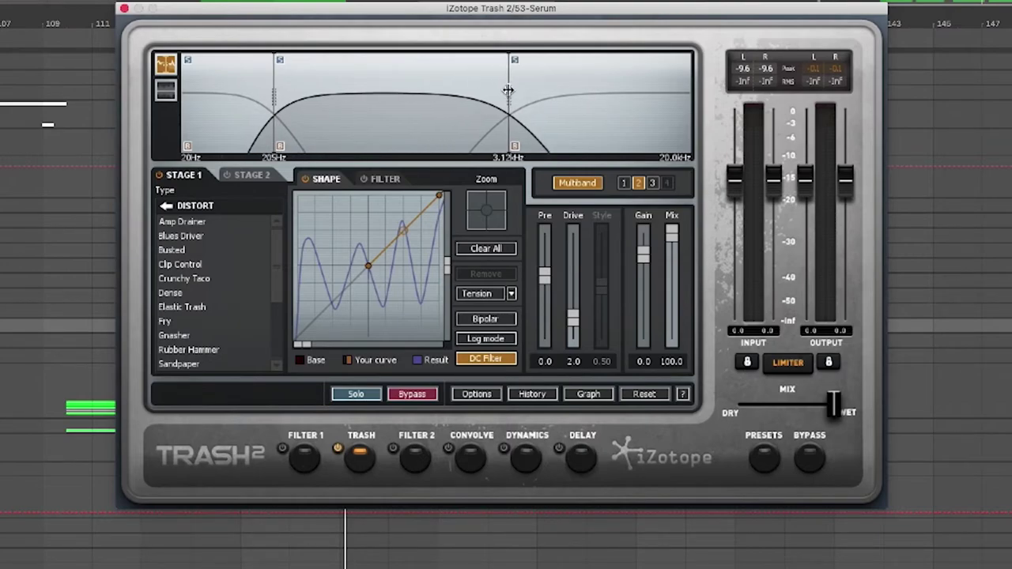
Audition Clip Control, Busted, Blues Driver and Elastic Trash on band 2, and settle on Rubber Hammer.
{"action": "left_click", "coordinate": [186, 264]}
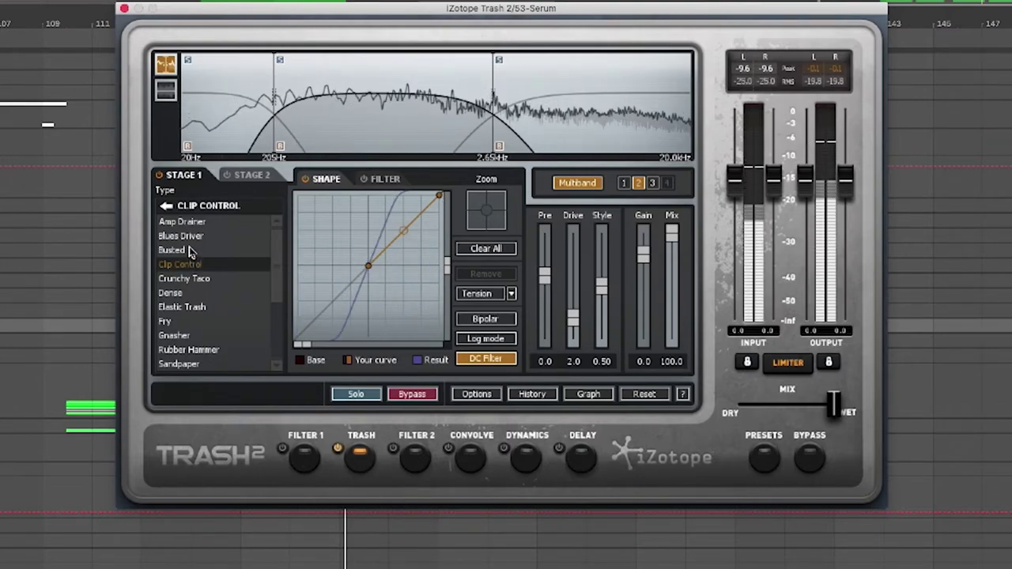
{"action": "left_click", "coordinate": [182, 250]}
{"action": "left_click", "coordinate": [180, 235]}
{"action": "left_click", "coordinate": [180, 264]}
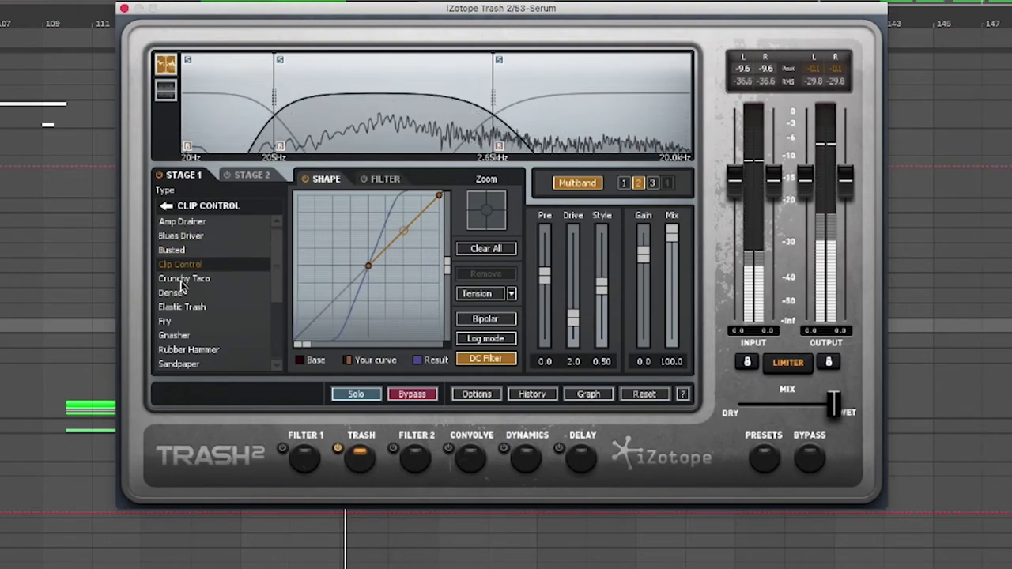
{"action": "left_click", "coordinate": [196, 308]}
{"action": "left_click", "coordinate": [180, 349]}
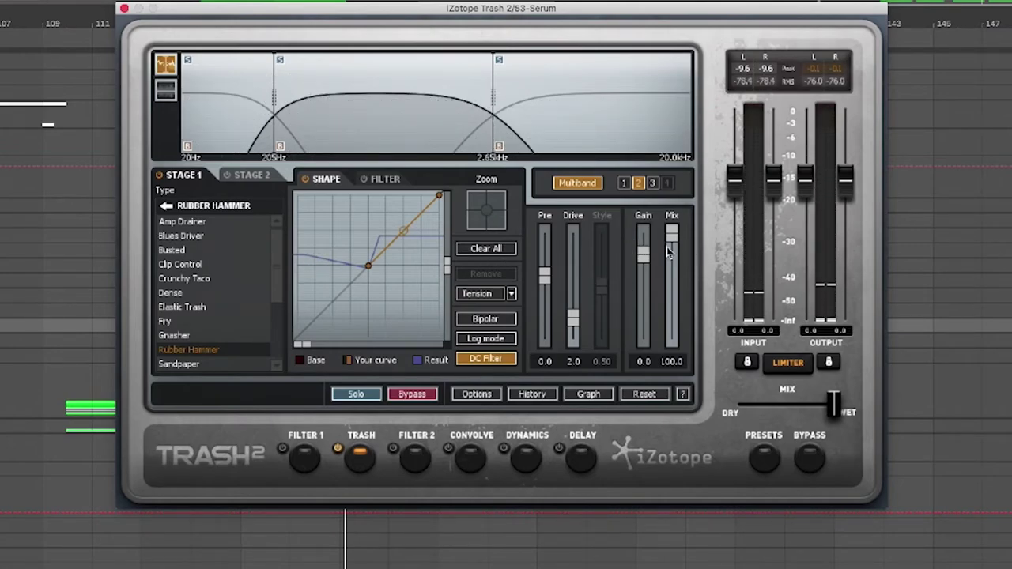
Lower the mix of Trash 2's band 2 to 38.1.
{"action": "mouse_move", "coordinate": [672, 291]}
{"action": "left_mouse_down"}
{"action": "mouse_move", "coordinate": [681, 308]}
{"action": "mouse_move", "coordinate": [682, 289]}
{"action": "mouse_move", "coordinate": [681, 302]}
{"action": "left_mouse_up"}
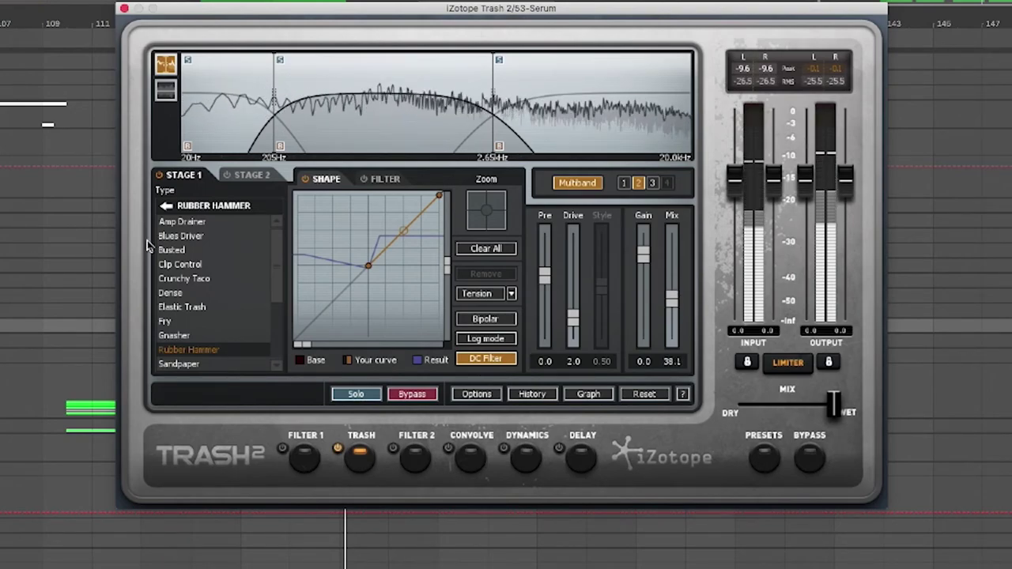
Audition the Fuzz types Positive, Straight, Wrecktifier and Iron on band 3, settle on Garage, and set the band's mix to 67.9.
{"action": "left_click", "coordinate": [587, 124]}
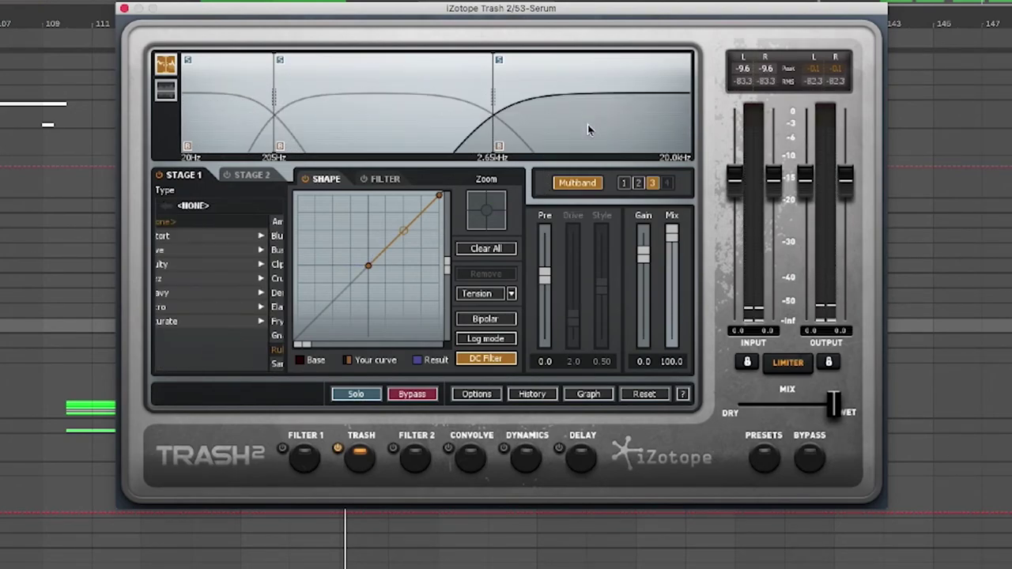
{"action": "left_click", "coordinate": [173, 283]}
{"action": "left_click", "coordinate": [174, 279]}
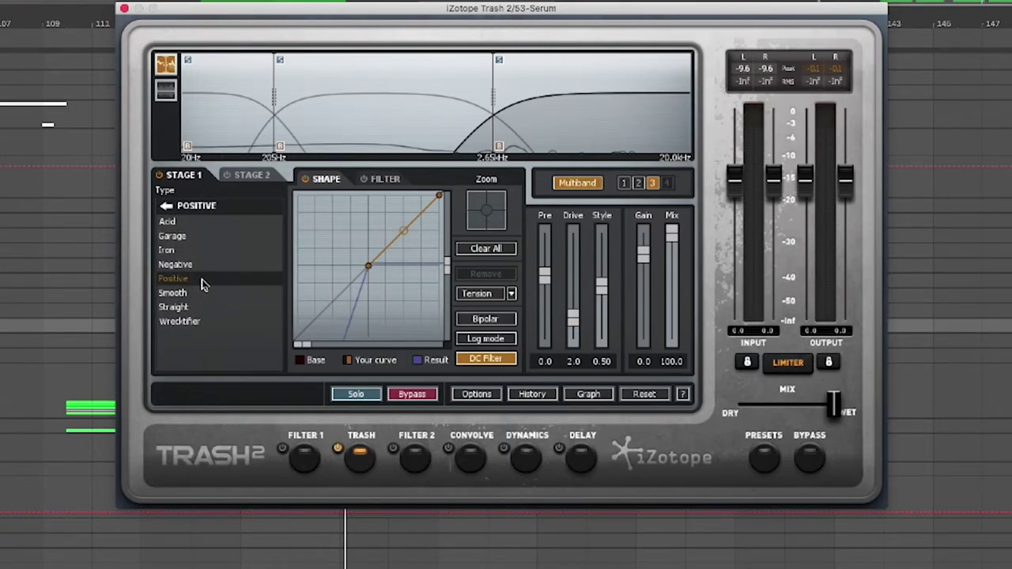
{"action": "left_click", "coordinate": [199, 308]}
{"action": "left_click", "coordinate": [198, 324]}
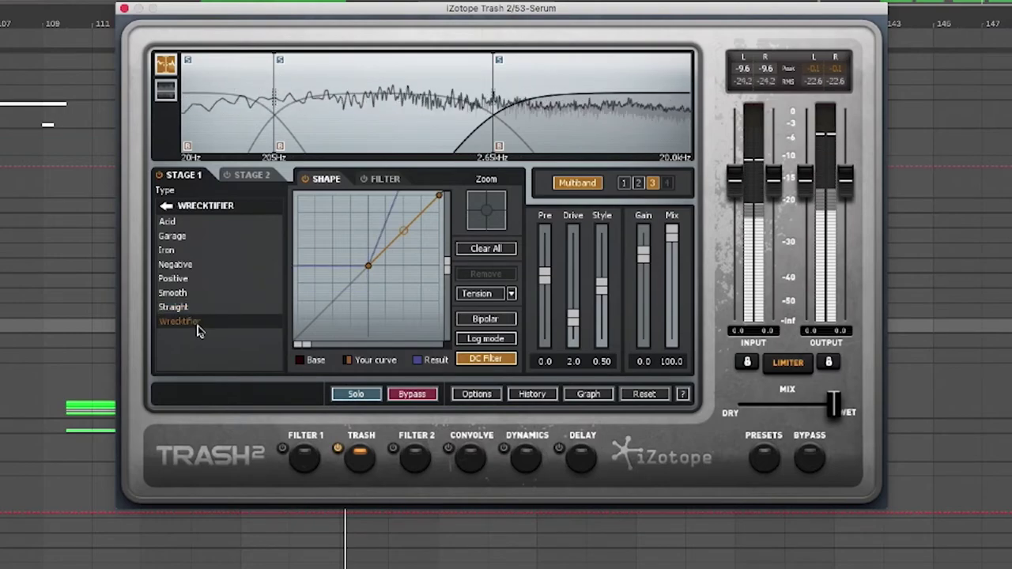
{"action": "left_click", "coordinate": [189, 249]}
{"action": "left_click", "coordinate": [190, 237]}
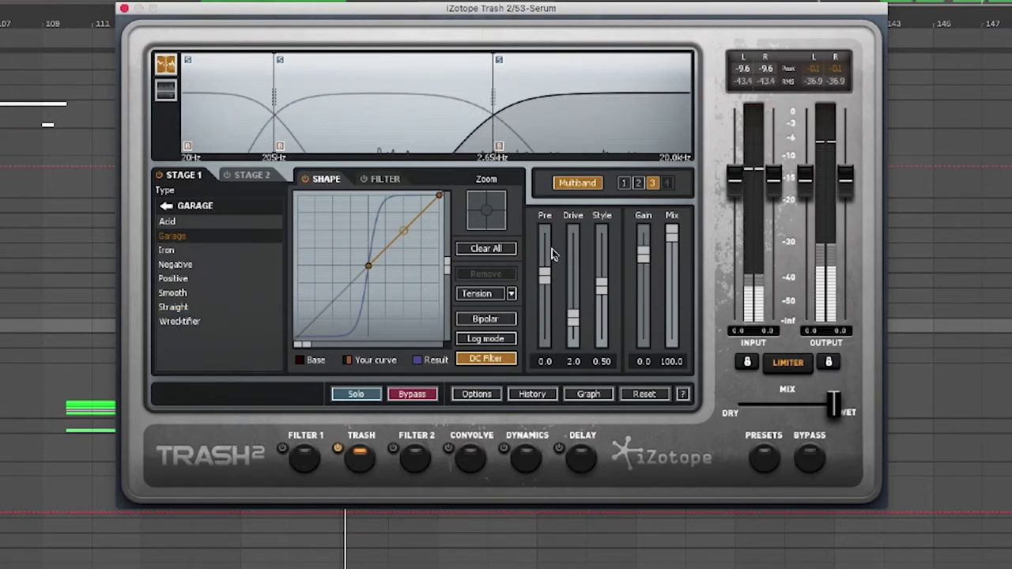
{"action": "left_click_drag", "start_coordinate": [671, 234], "coordinate": [673, 269]}
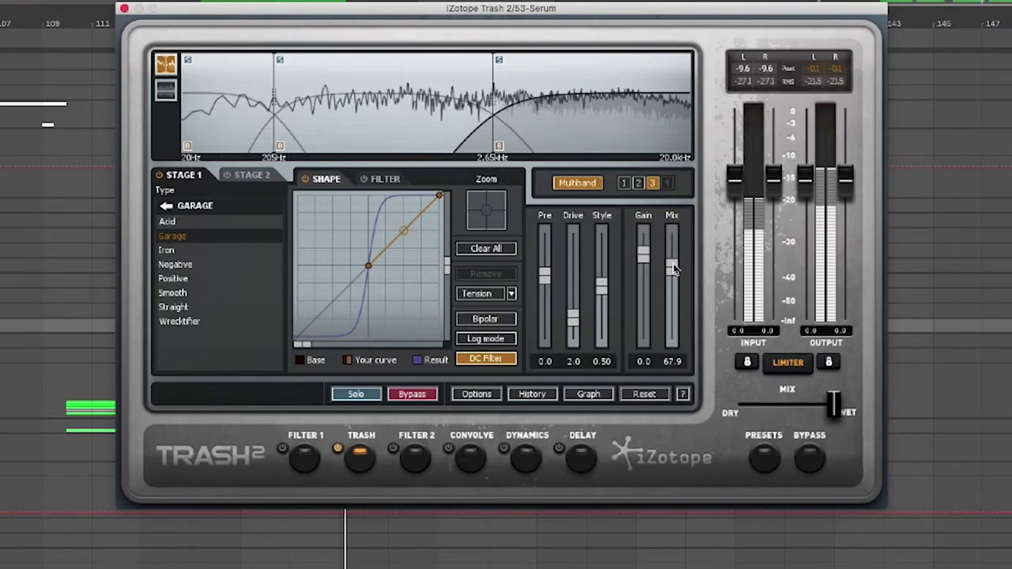
Try the Dense, Fry and Blues Driver distortion types on band 1, and return the band to None.
{"action": "left_click", "coordinate": [213, 144]}
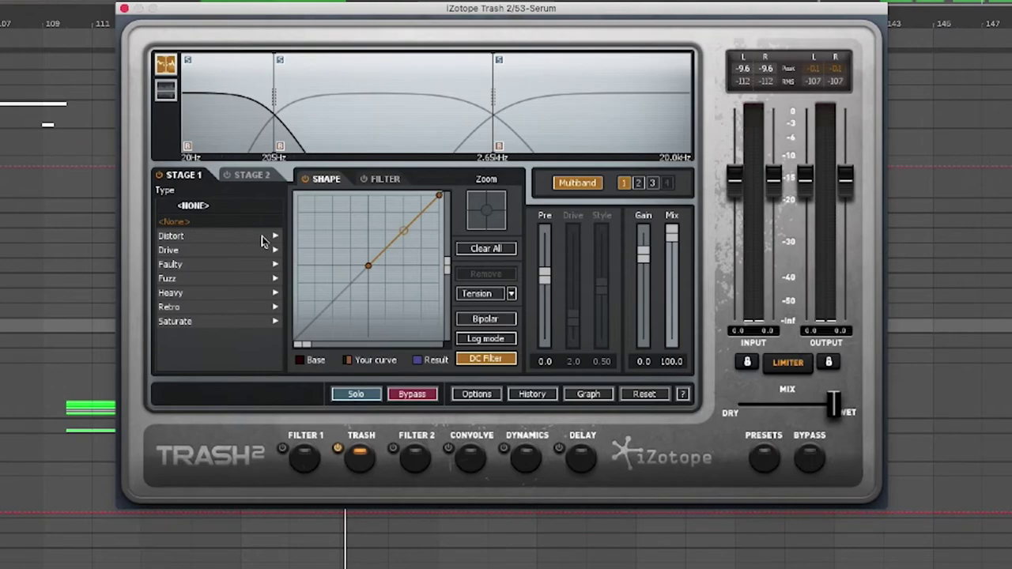
{"action": "left_click", "coordinate": [210, 238]}
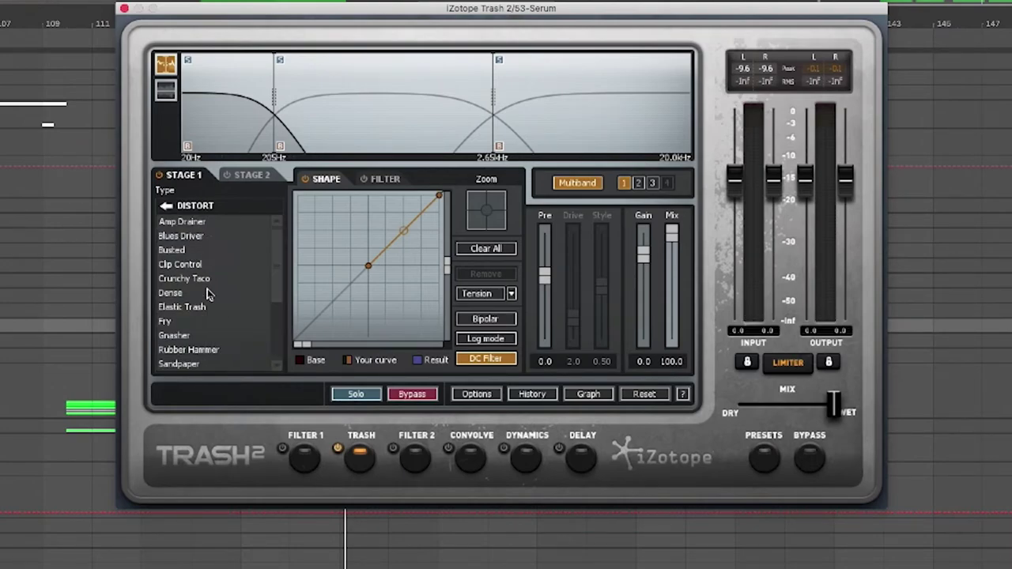
{"action": "left_click", "coordinate": [204, 292]}
{"action": "left_click", "coordinate": [199, 322]}
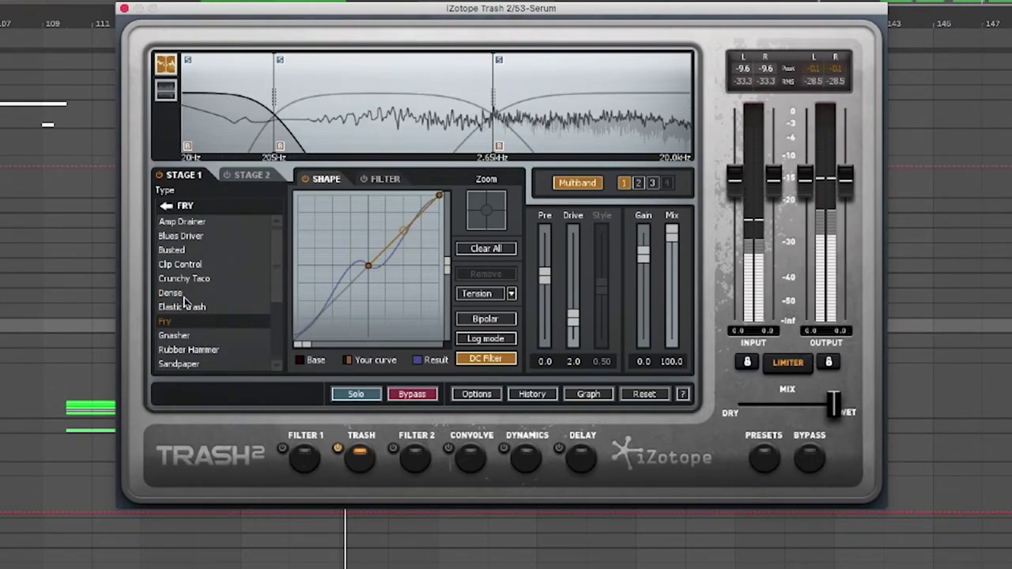
{"action": "left_click", "coordinate": [172, 234]}
{"action": "left_click", "coordinate": [166, 206]}
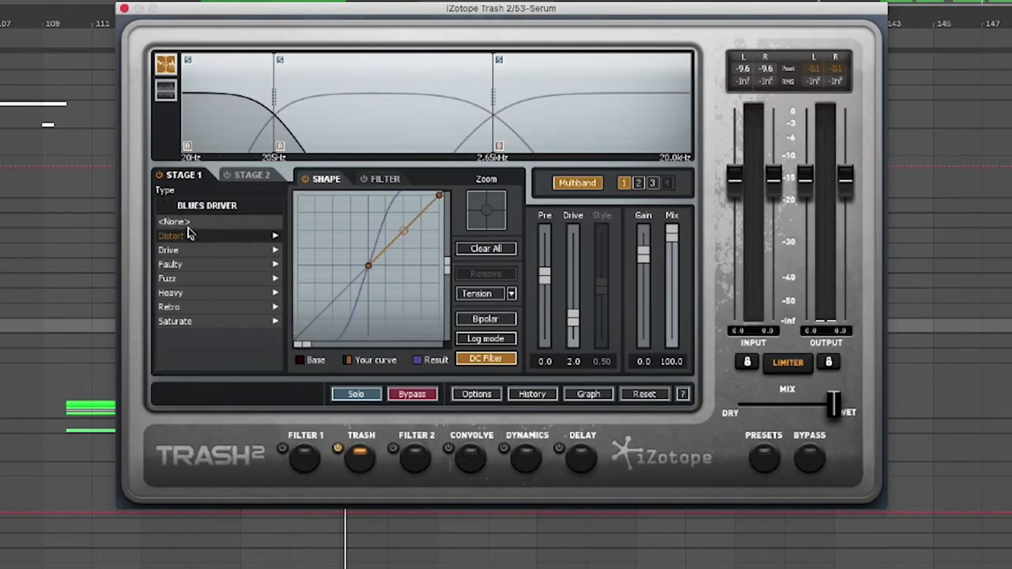
{"action": "left_click", "coordinate": [189, 222]}
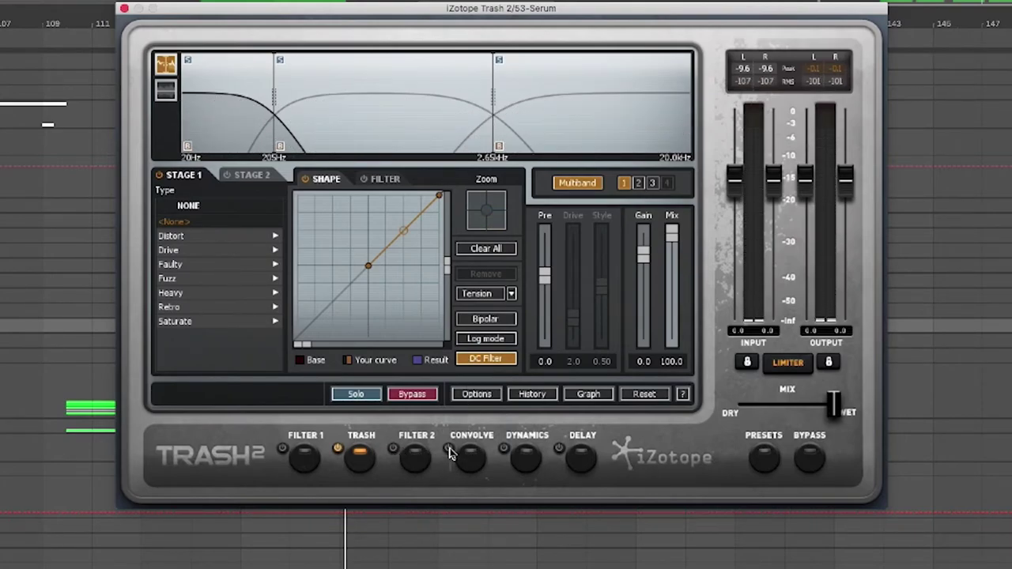
In Filter 2, move node 1 to a higher frequency and raise node 3 to about 2.1 dB at 1411 Hz.
{"action": "left_click", "coordinate": [419, 461]}
{"action": "left_click_drag", "start_coordinate": [178, 190], "coordinate": [226, 192]}
{"action": "left_click_drag", "start_coordinate": [317, 188], "coordinate": [331, 273]}
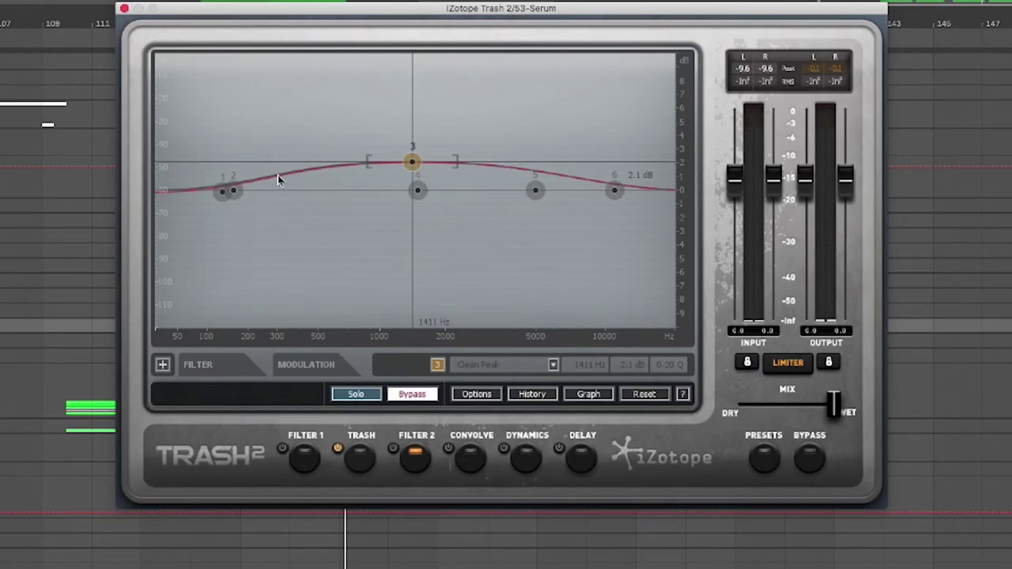
In Convolve, audition the Body impulse responses Old School and Whisper, settle on TV Scoop, and lower the mix to 10.2.
{"action": "left_click", "coordinate": [471, 456]}
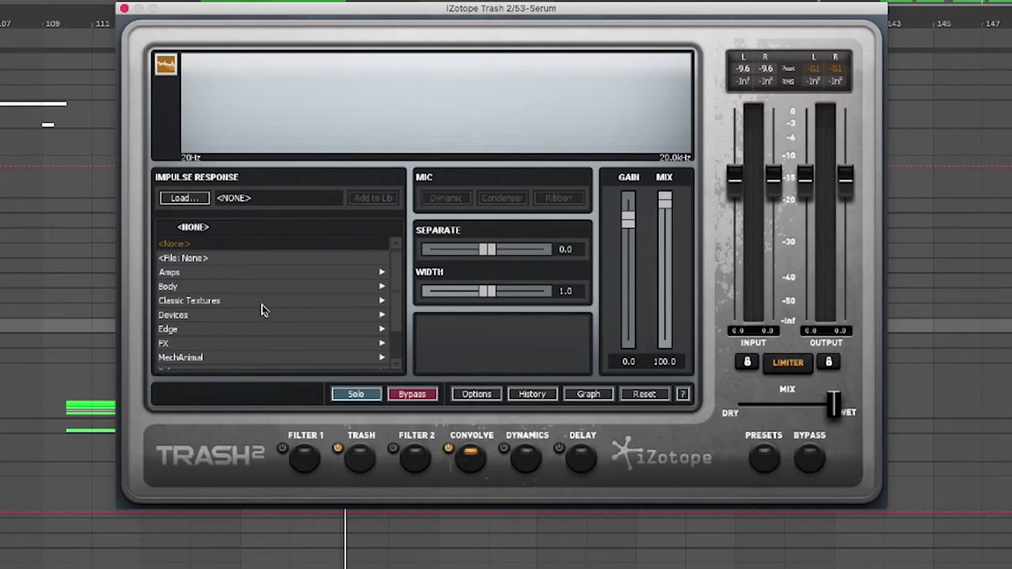
{"action": "left_click", "coordinate": [186, 288]}
{"action": "left_click", "coordinate": [210, 299]}
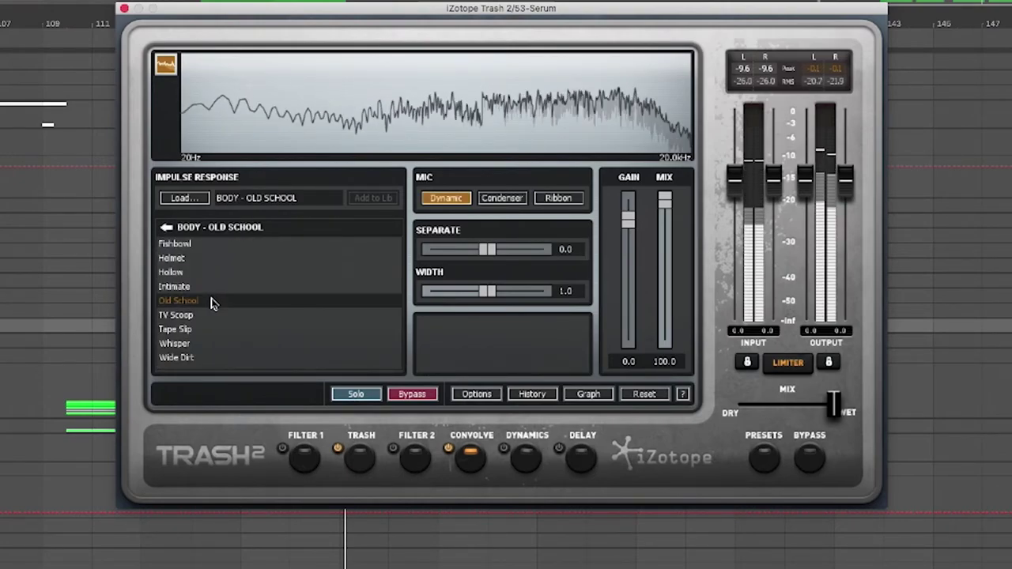
{"action": "left_click", "coordinate": [210, 343]}
{"action": "left_click", "coordinate": [201, 315]}
{"action": "left_click", "coordinate": [201, 343]}
{"action": "left_click", "coordinate": [198, 319]}
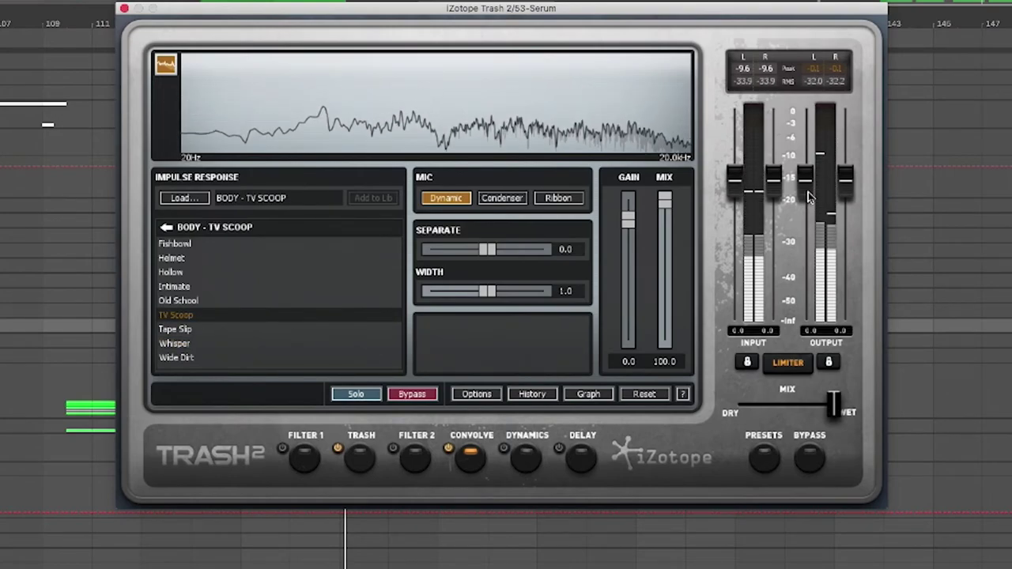
{"action": "left_click_drag", "start_coordinate": [667, 206], "coordinate": [677, 327]}
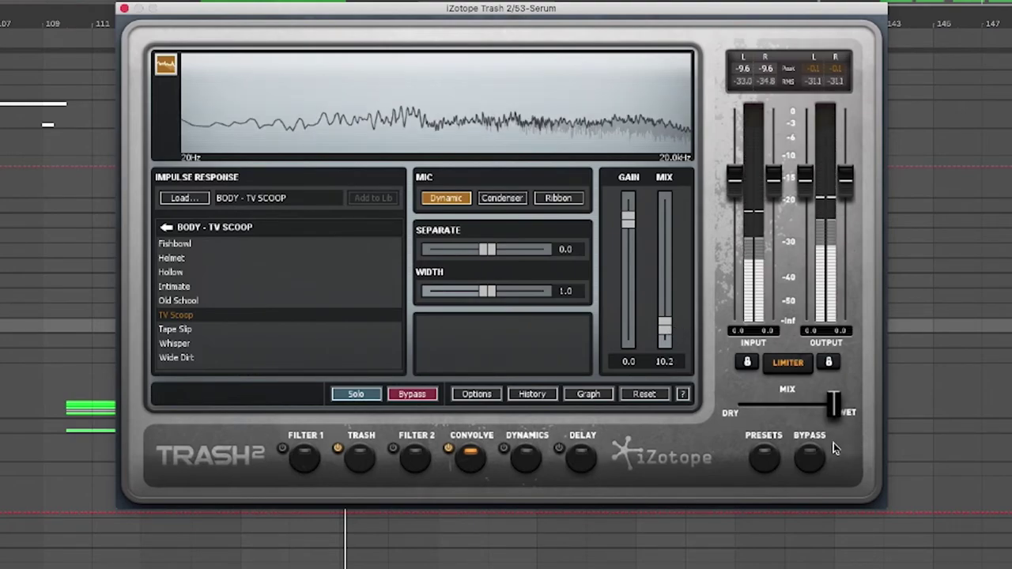
Compare the Trash and Convolve module settings, and close the Trash 2 window.
{"action": "left_click", "coordinate": [363, 465]}
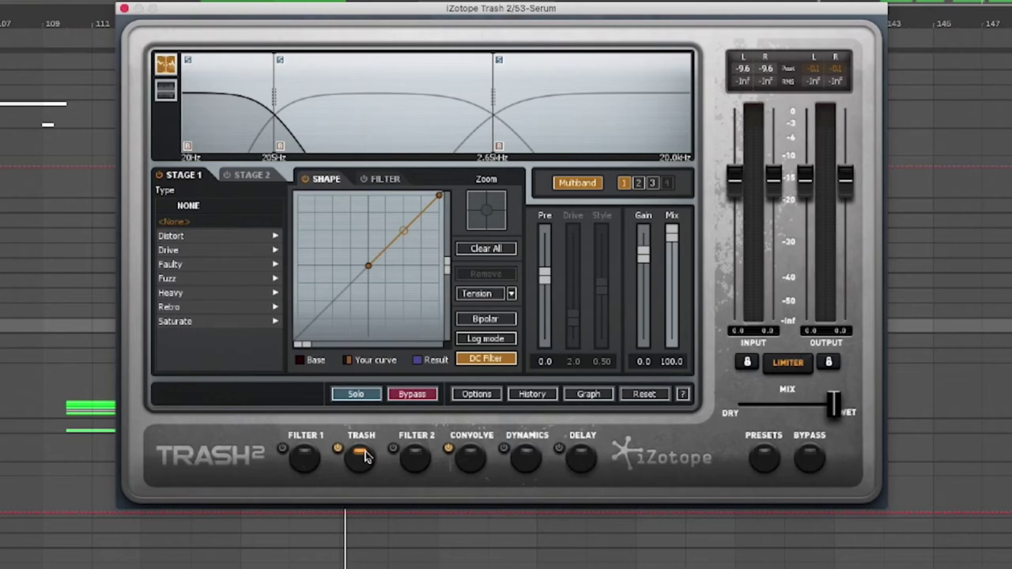
{"action": "left_click", "coordinate": [484, 457]}
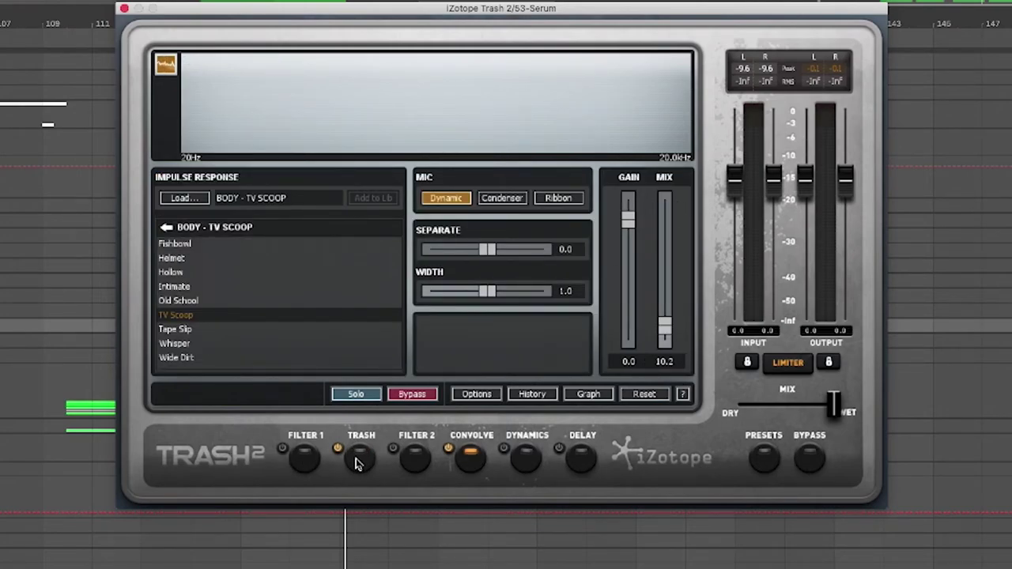
{"action": "left_click", "coordinate": [357, 459]}
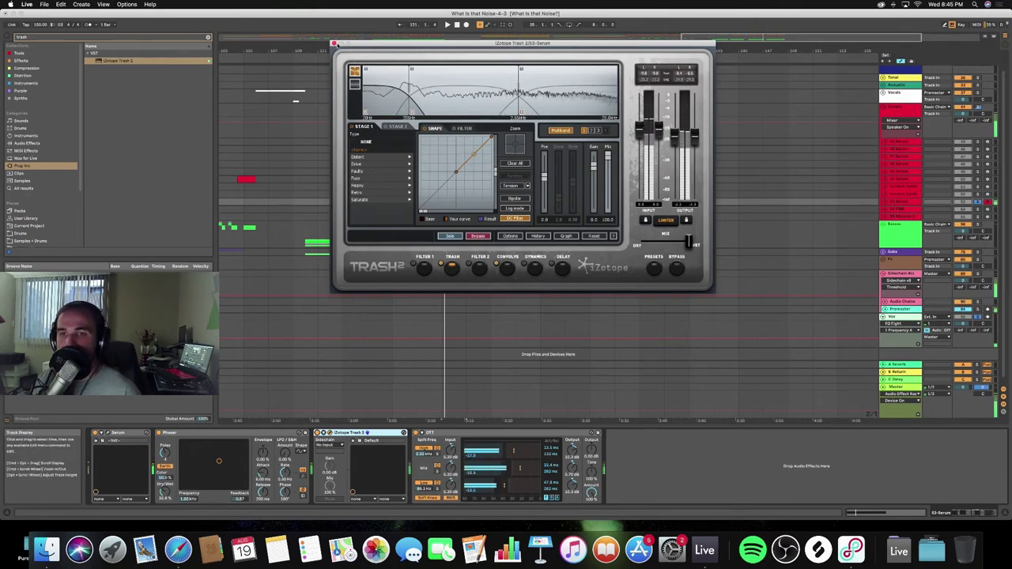
{"action": "left_click", "coordinate": [335, 43]}
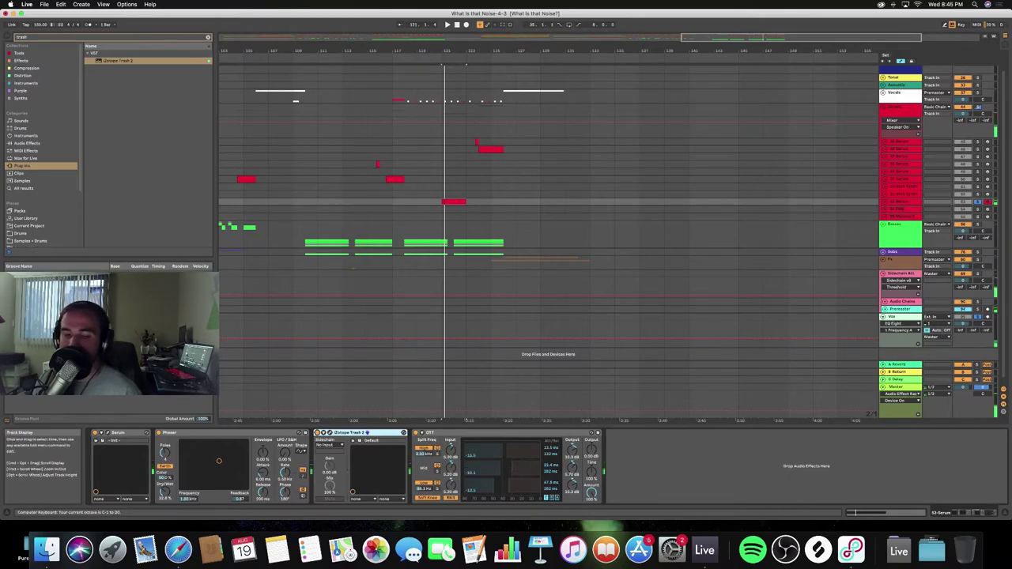
Reopen Serum, set LFO 1's rate to 1/8 and switch its mode to Env.
{"action": "left_click", "coordinate": [108, 432]}
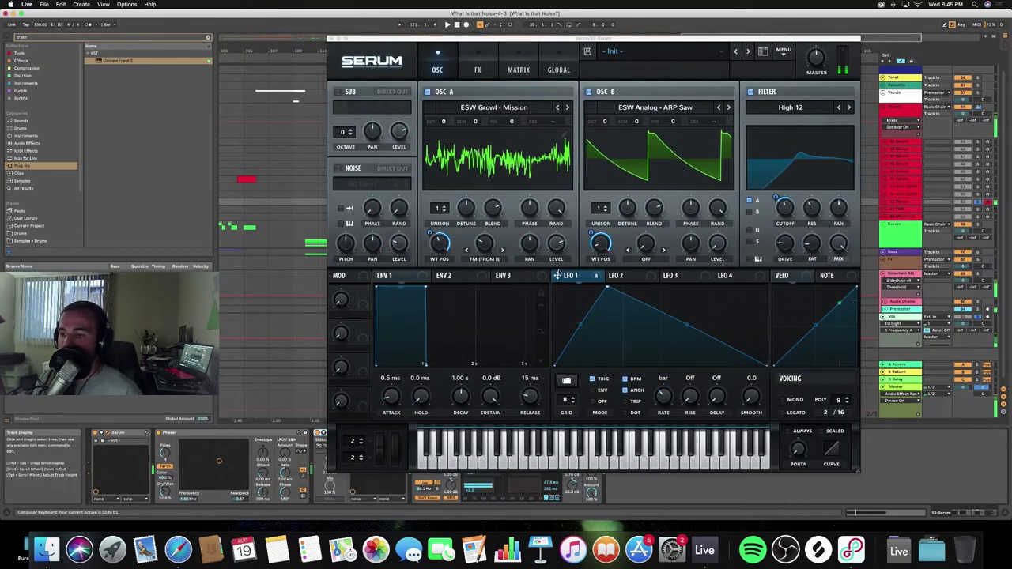
{"action": "left_click_drag", "start_coordinate": [664, 396], "coordinate": [666, 393]}
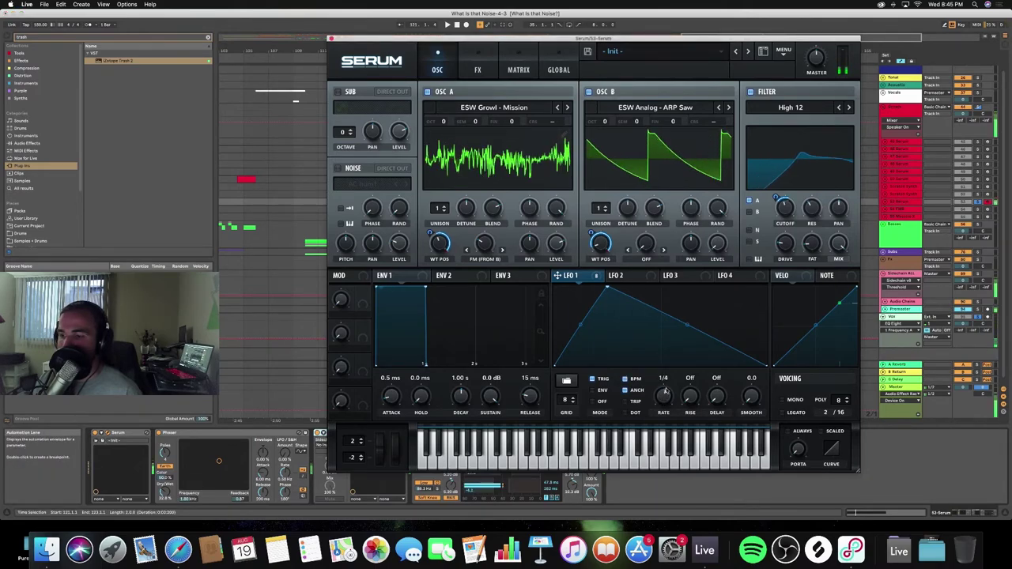
{"action": "left_click_drag", "start_coordinate": [666, 393], "coordinate": [668, 390]}
{"action": "left_click", "coordinate": [604, 390]}
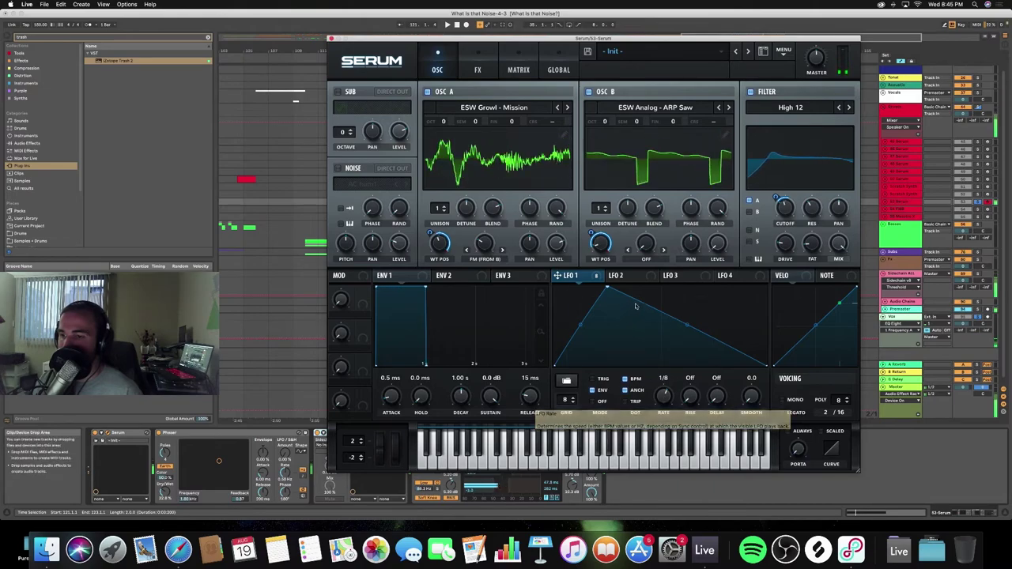
Bend LFO 1's falling segment into a convex curve and add a point at its end at about half height.
{"action": "left_click_drag", "start_coordinate": [687, 324], "coordinate": [691, 307]}
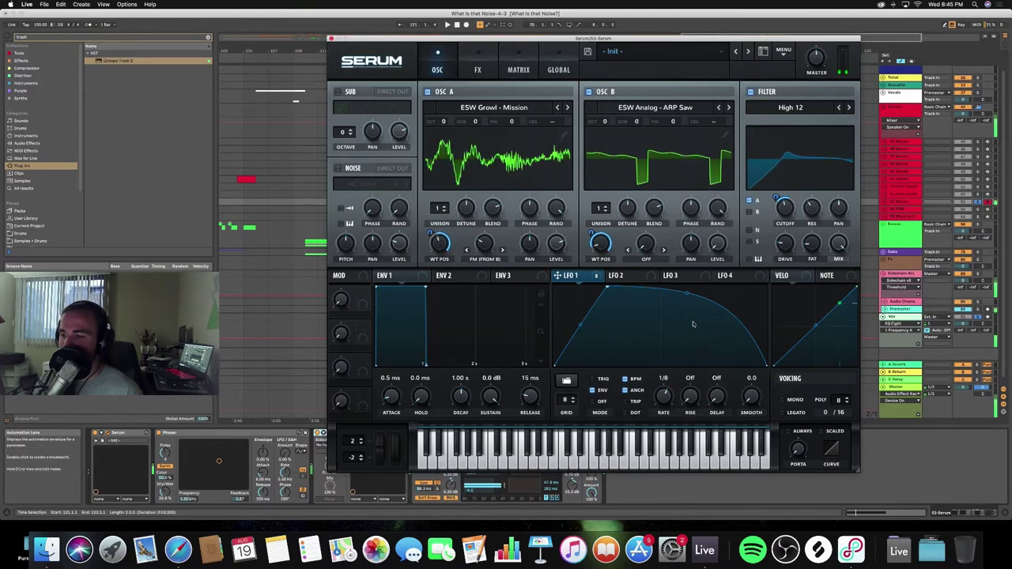
{"action": "double_click", "coordinate": [765, 327]}
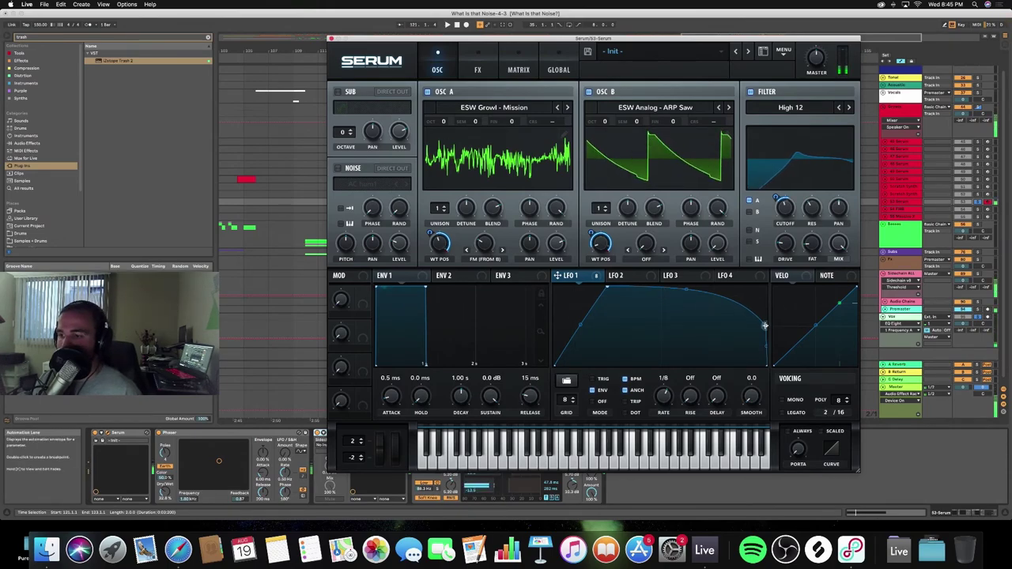
{"action": "left_click_drag", "start_coordinate": [765, 326], "coordinate": [765, 297]}
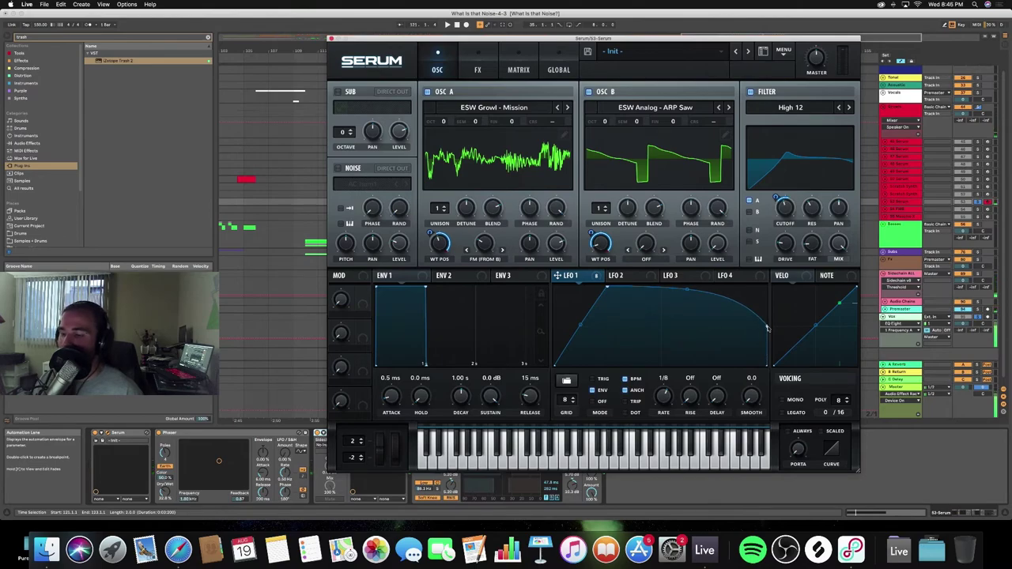
Set LFO 1's rate to 1/4 and adjust its modulation depth on oscillator A's wavetable position.
{"action": "left_click_drag", "start_coordinate": [674, 405], "coordinate": [666, 395]}
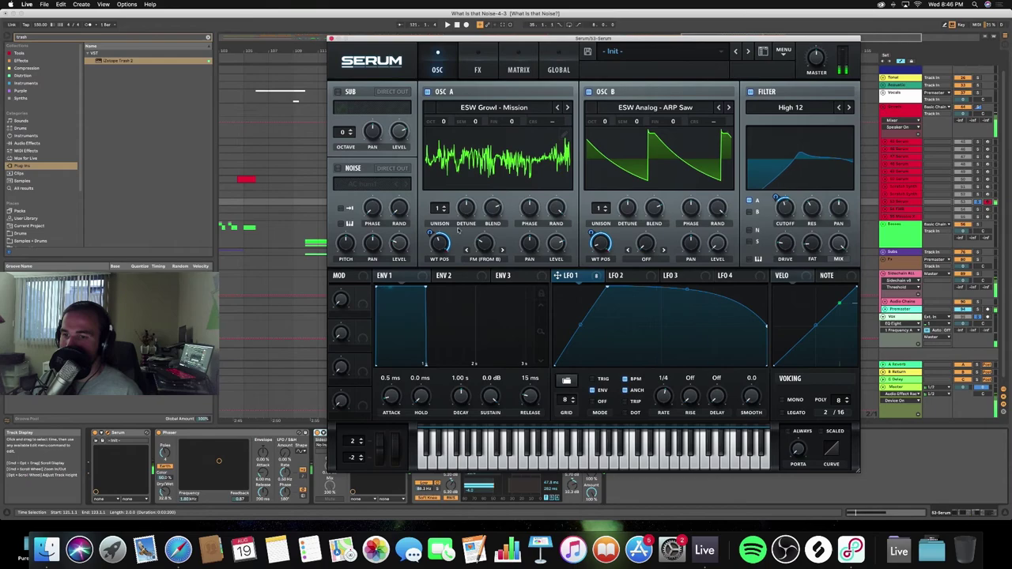
{"action": "left_click_drag", "start_coordinate": [429, 233], "coordinate": [411, 272]}
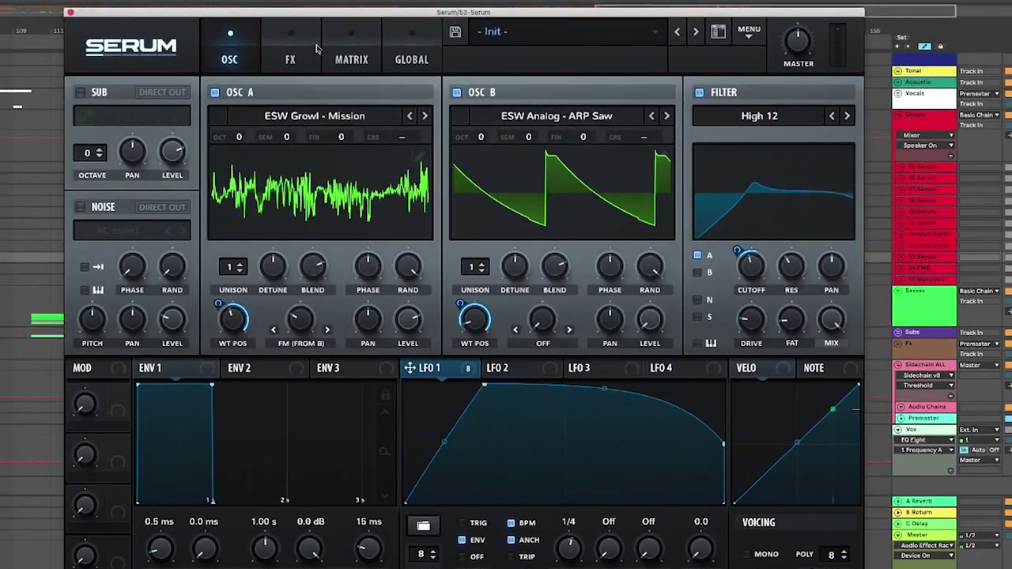
Raise oscillator B's octave, trying +4 and settling on +3, and modulate oscillator A's FM (From B) amount with LFO 1.
{"action": "left_click_drag", "start_coordinate": [479, 137], "coordinate": [476, 33]}
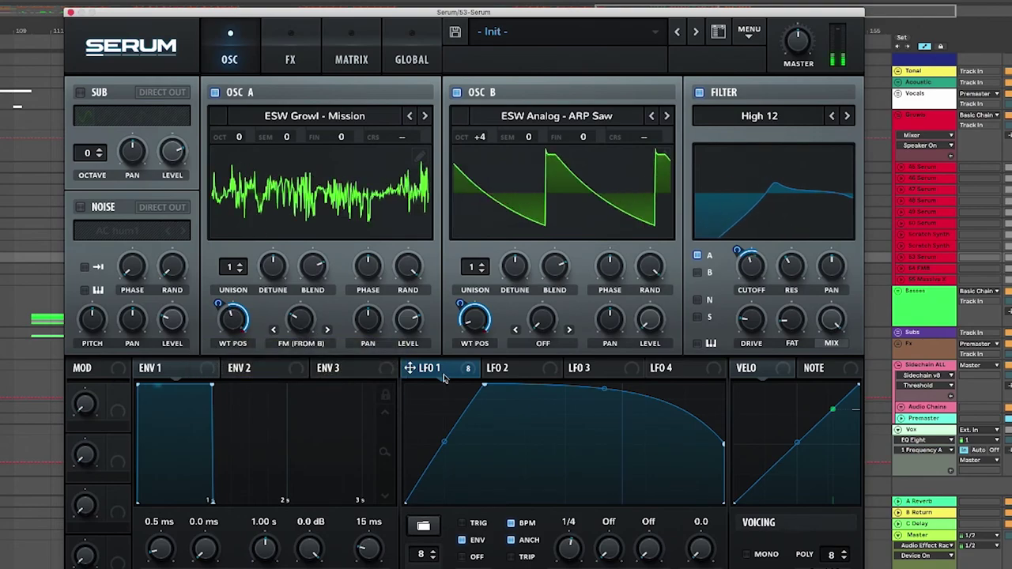
{"action": "left_click_drag", "start_coordinate": [283, 330], "coordinate": [289, 310]}
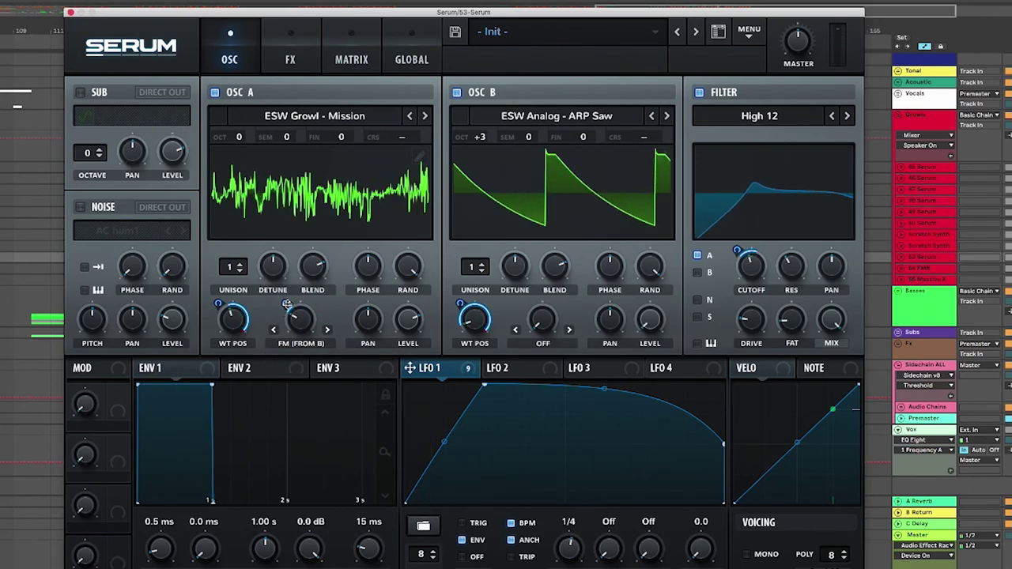
{"action": "mouse_move", "coordinate": [287, 304]}
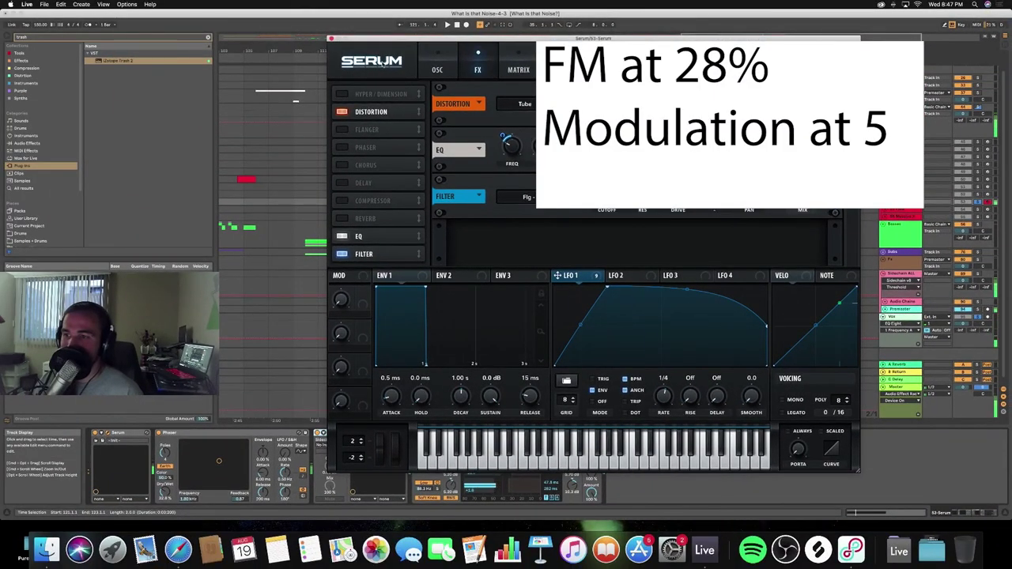
Set Serum's interface zoom to 100% and close its window.
{"action": "left_click", "coordinate": [362, 63]}
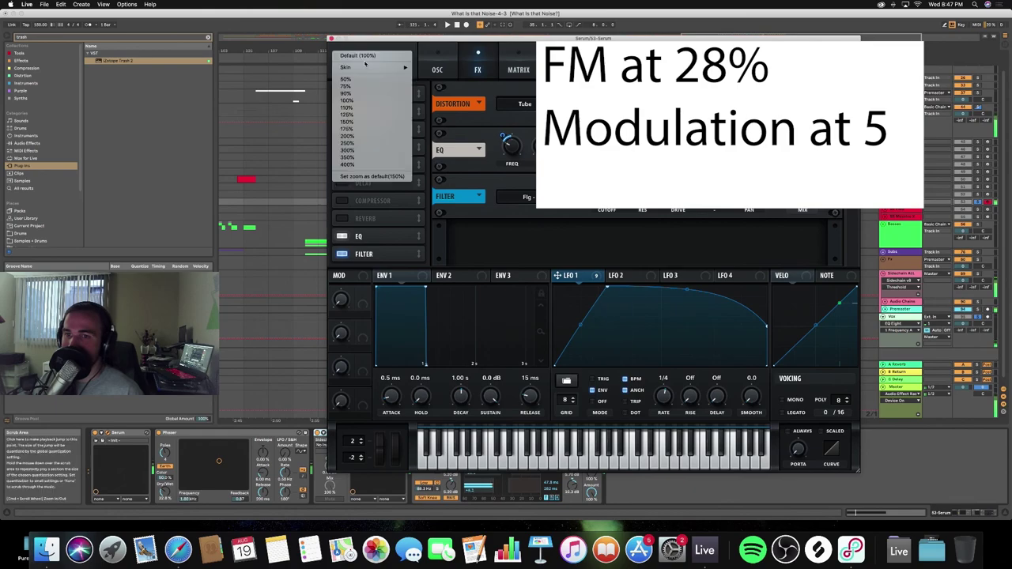
{"action": "left_click", "coordinate": [358, 102]}
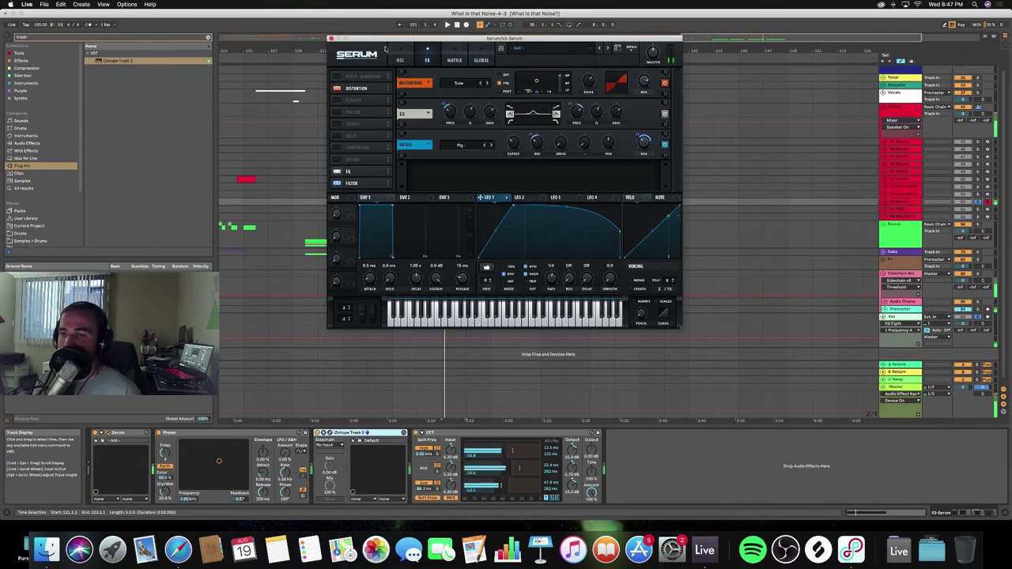
{"action": "left_click", "coordinate": [330, 38]}
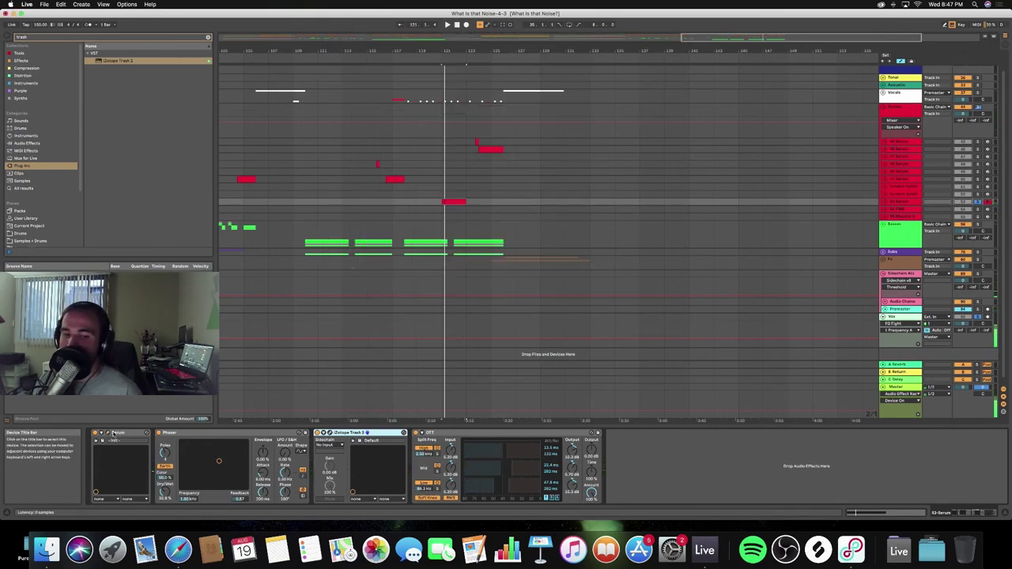
{"action": "left_click", "coordinate": [115, 434]}
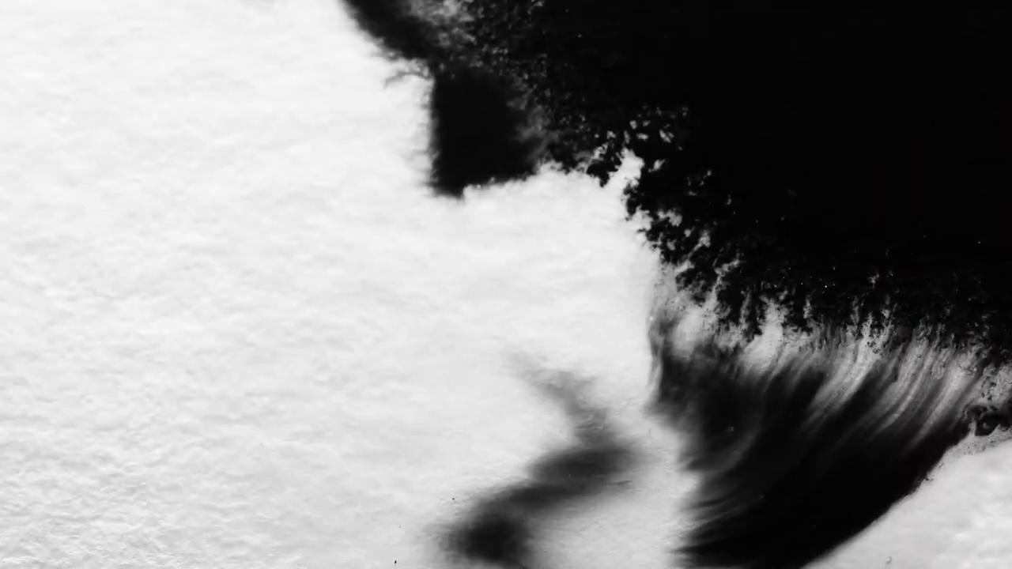